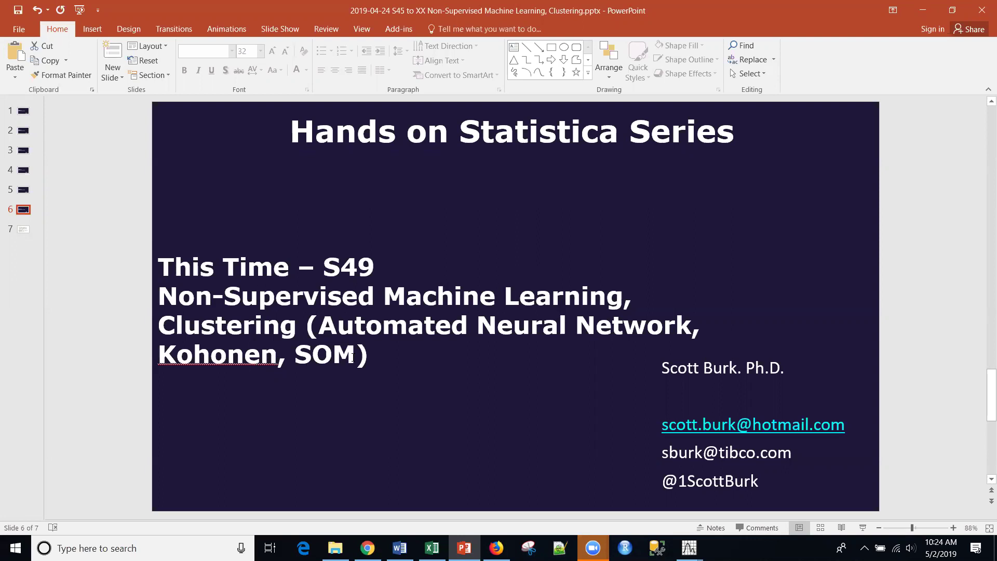
# Show the S49 slide on Kohonen/SOM clustering after reviewing slides 2–4.
pyautogui.click(24, 190)
pyautogui.press('Up')
pyautogui.press('Up')
pyautogui.press('Up')
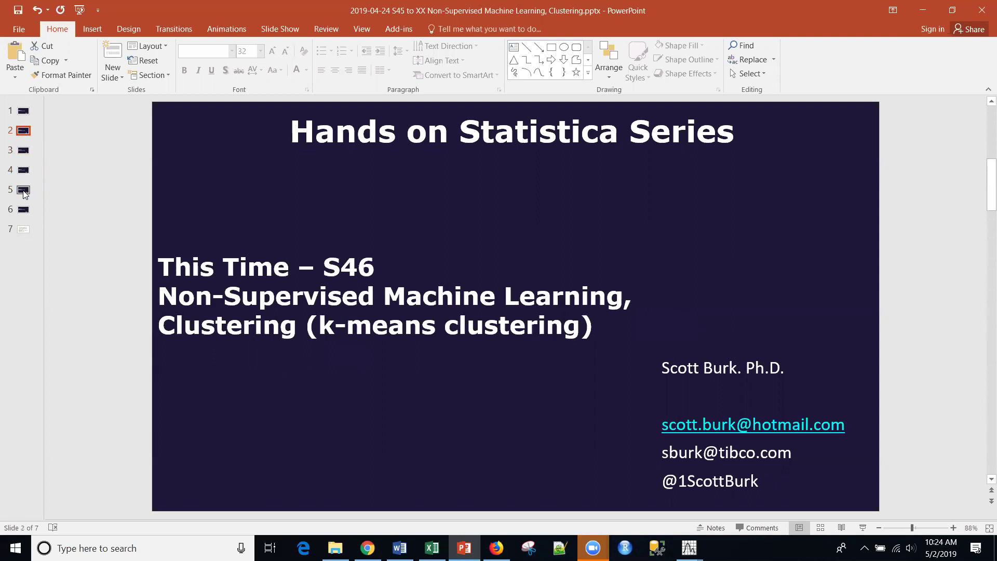
pyautogui.press('Down')
pyautogui.press('Down')
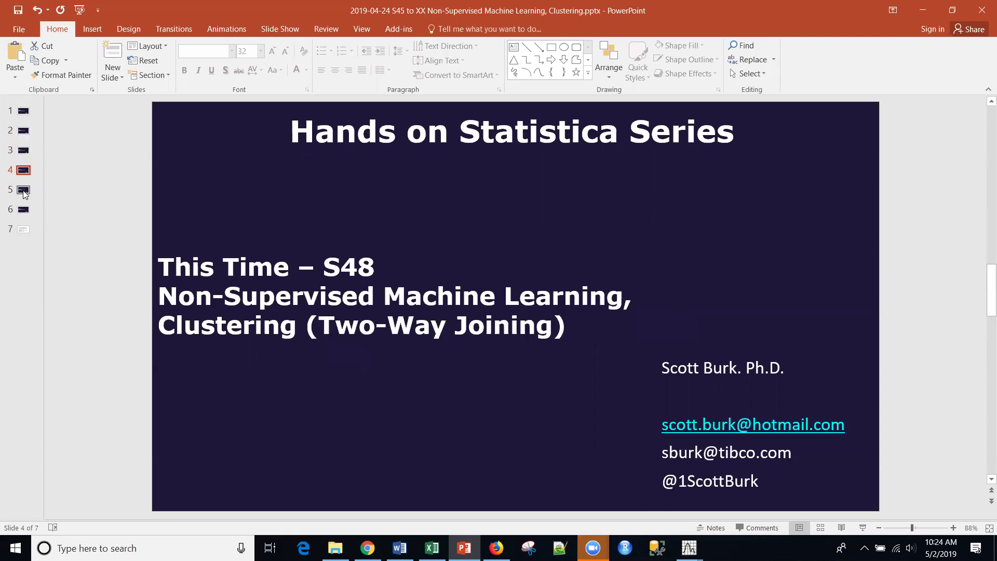
pyautogui.press('Down')
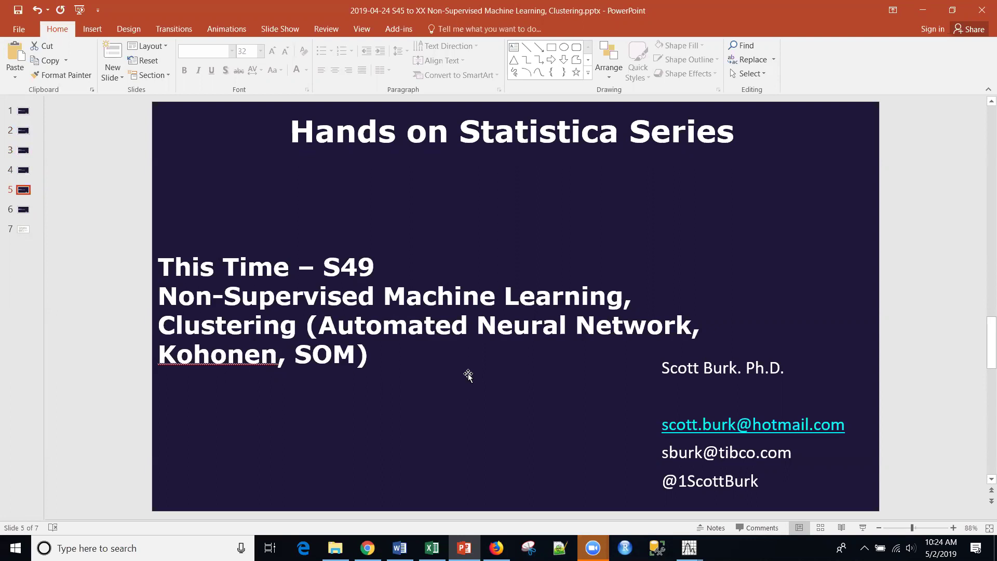
# Open the IrisSNN.sta example spreadsheet from the Datasets folder.
pyautogui.click(922, 9)
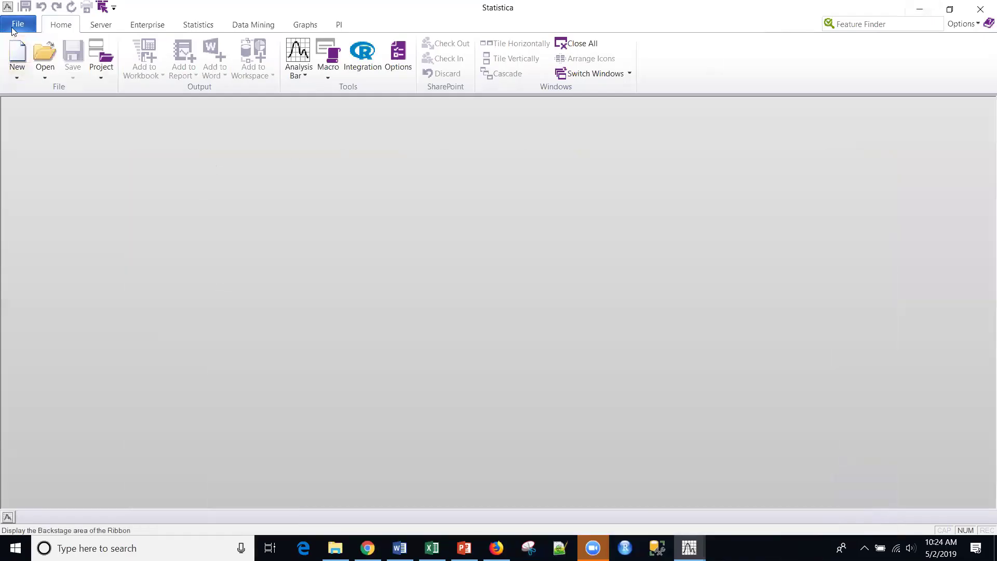
pyautogui.click(16, 24)
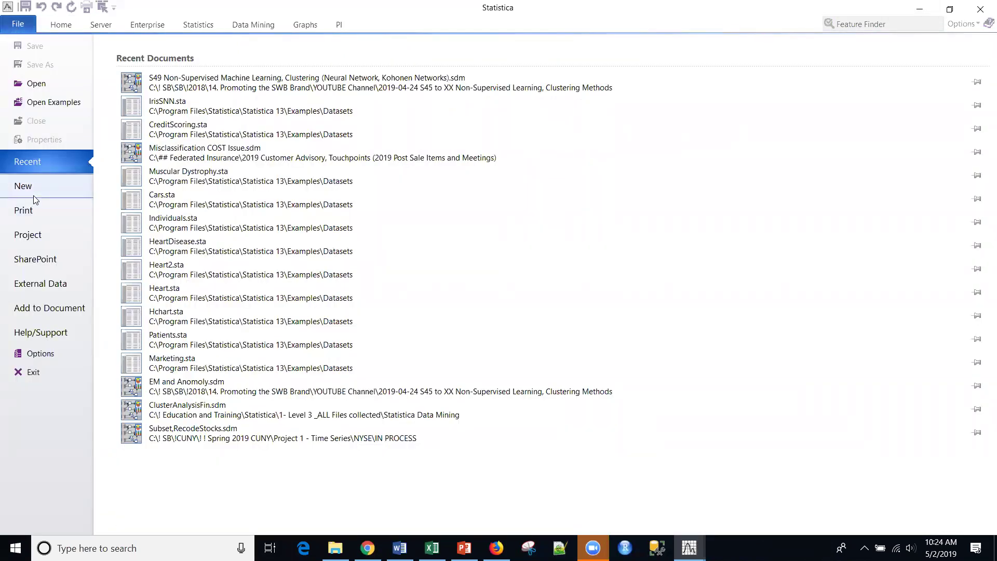
pyautogui.click(49, 101)
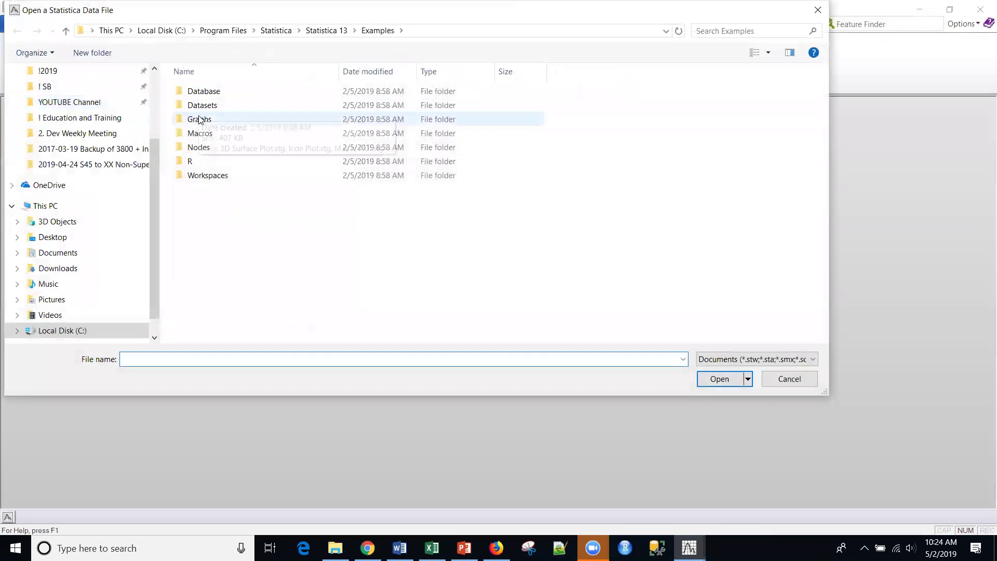
pyautogui.doubleClick(203, 106)
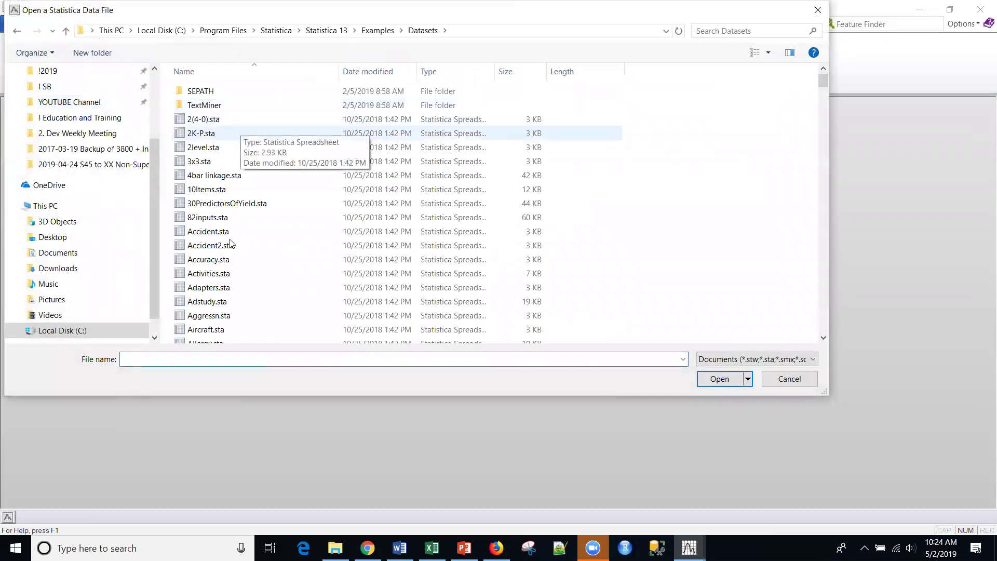
pyautogui.press('i')
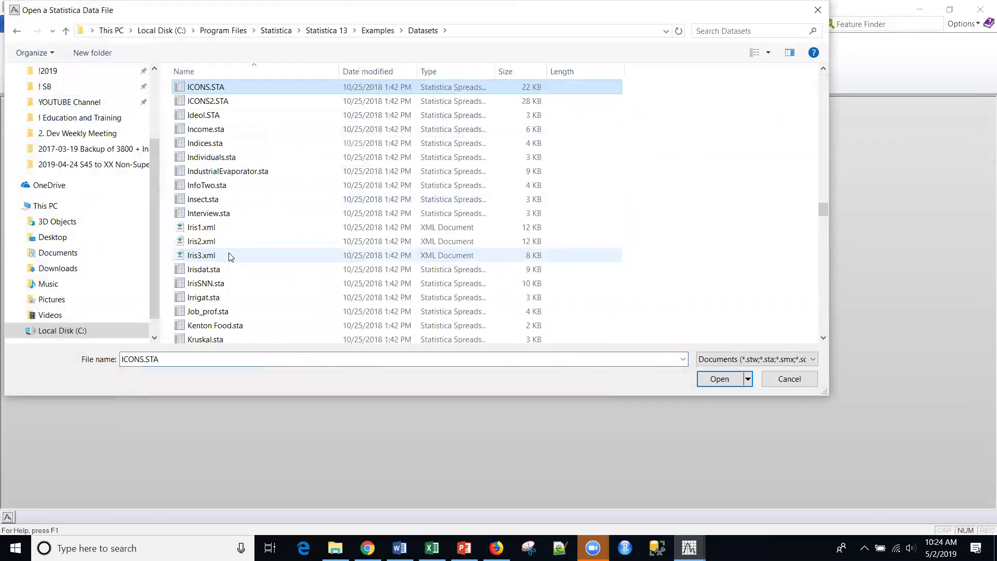
pyautogui.click(208, 284)
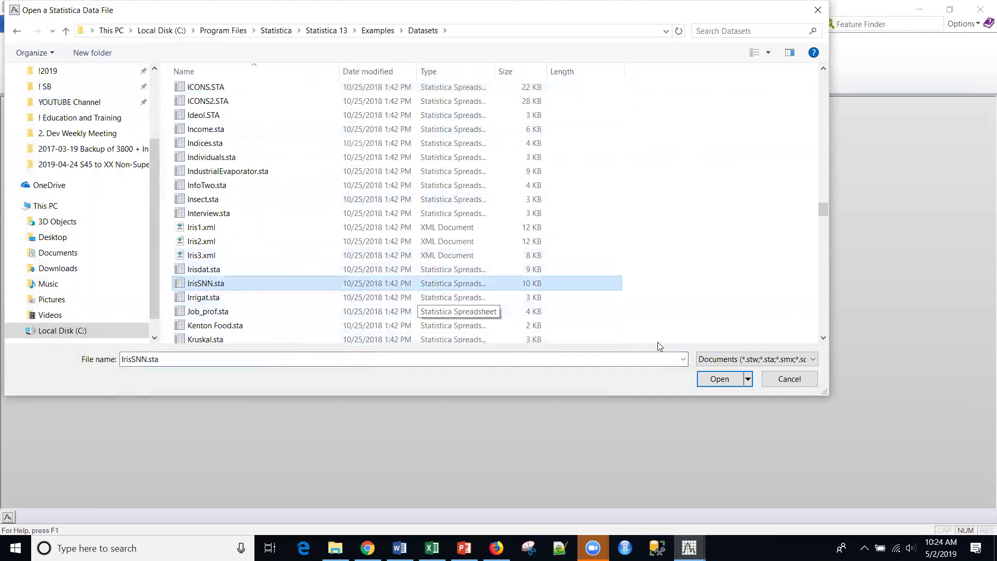
pyautogui.click(716, 378)
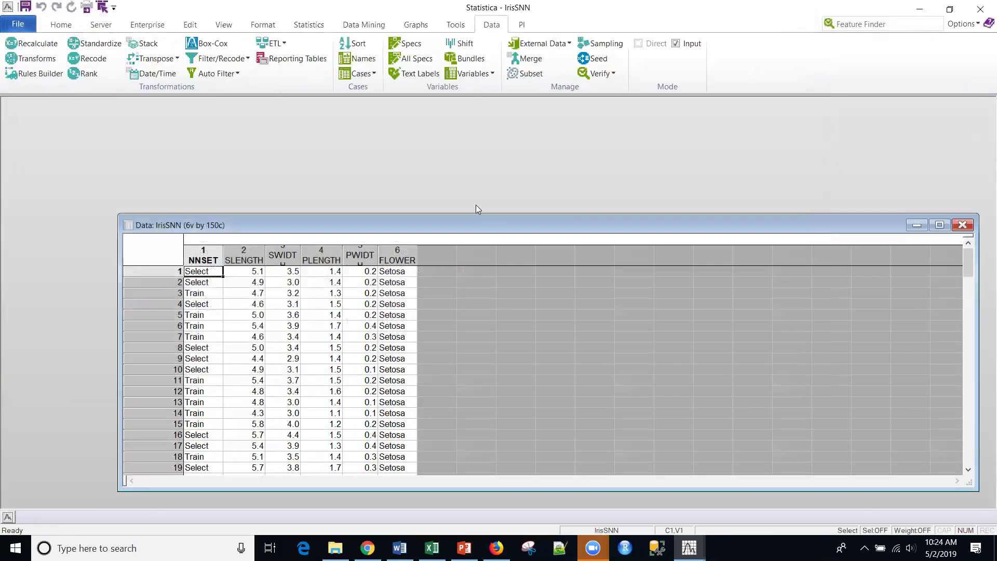
# Inspect the SLENGTH, SWIDTH, PLENGTH, PWIDTH and FLOWER columns of IrisSNN.
pyautogui.moveTo(443, 222); pyautogui.dragTo(362, 127)
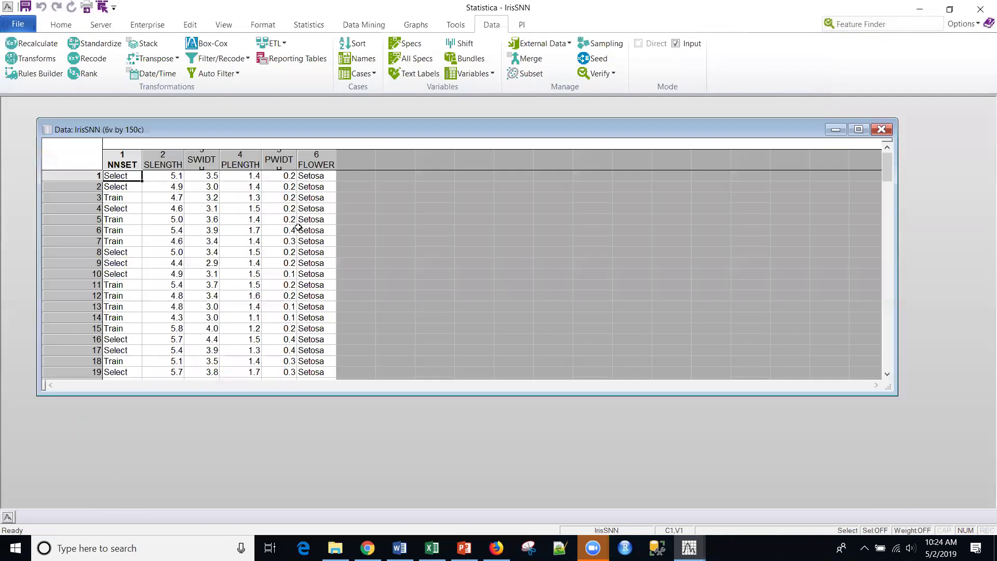
pyautogui.click(200, 199)
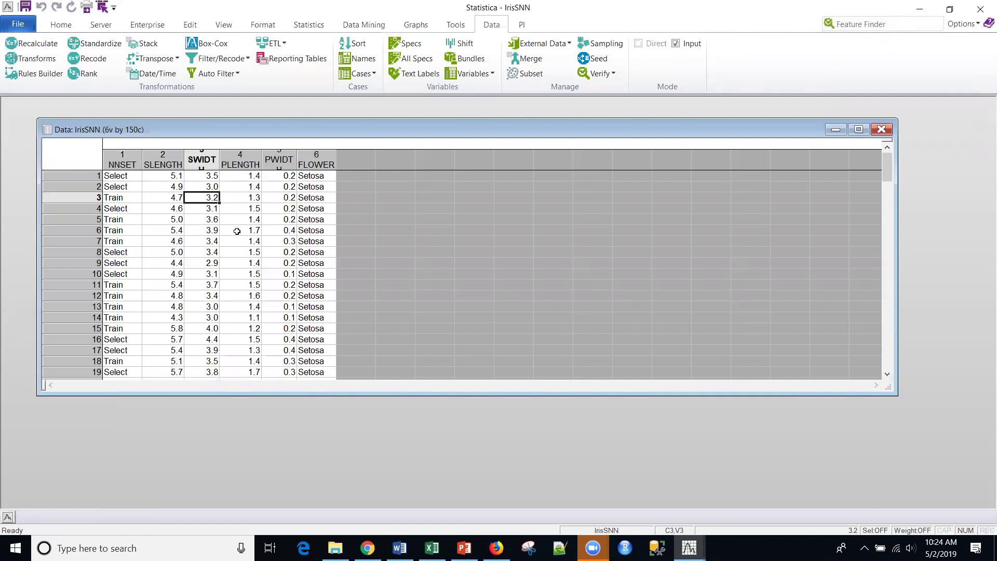
pyautogui.click(167, 163)
pyautogui.click(205, 161)
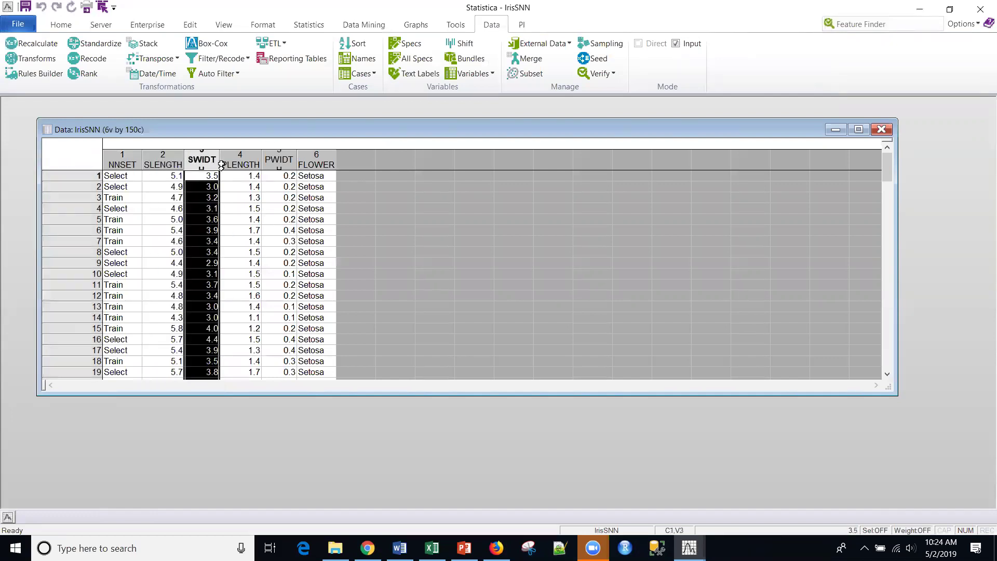
pyautogui.click(245, 165)
pyautogui.click(277, 161)
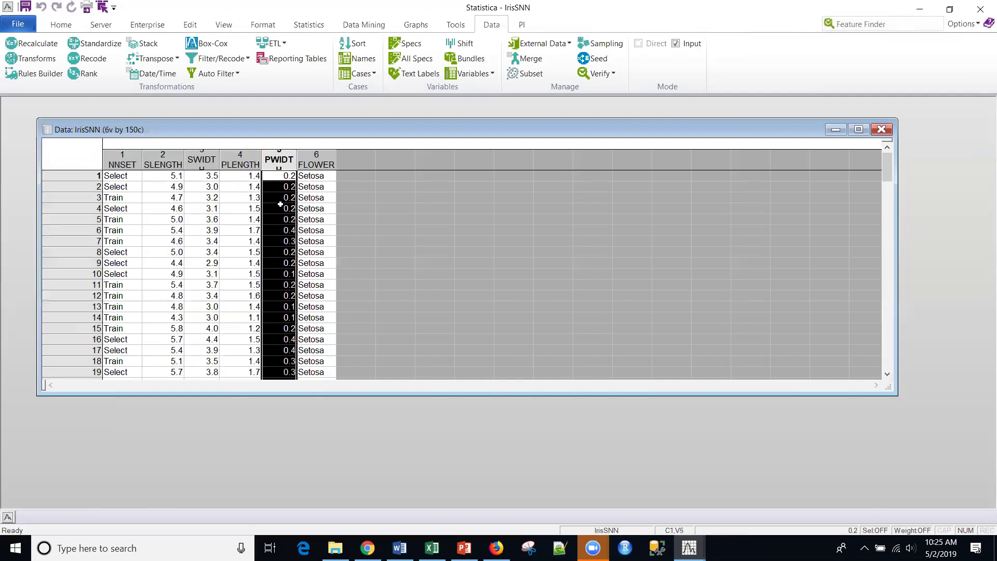
pyautogui.click(316, 166)
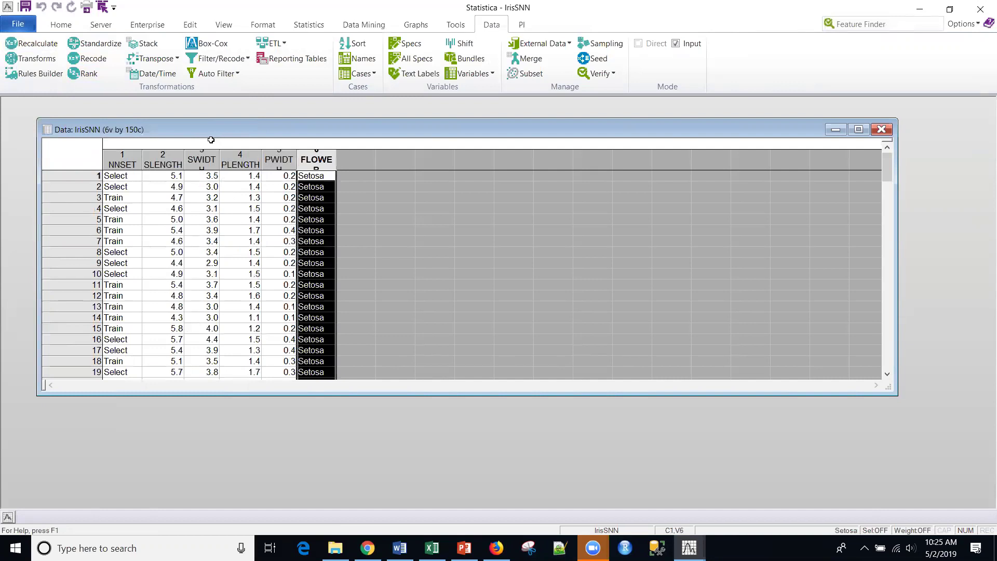
# Create a new blank workspace with IrisSNN.sta as its data source.
pyautogui.click(17, 25)
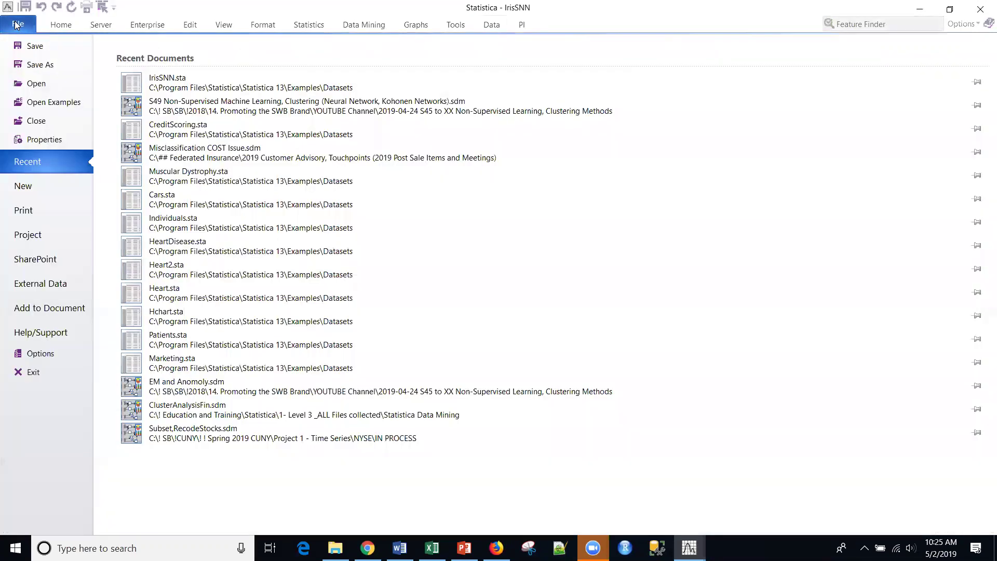
pyautogui.click(17, 25)
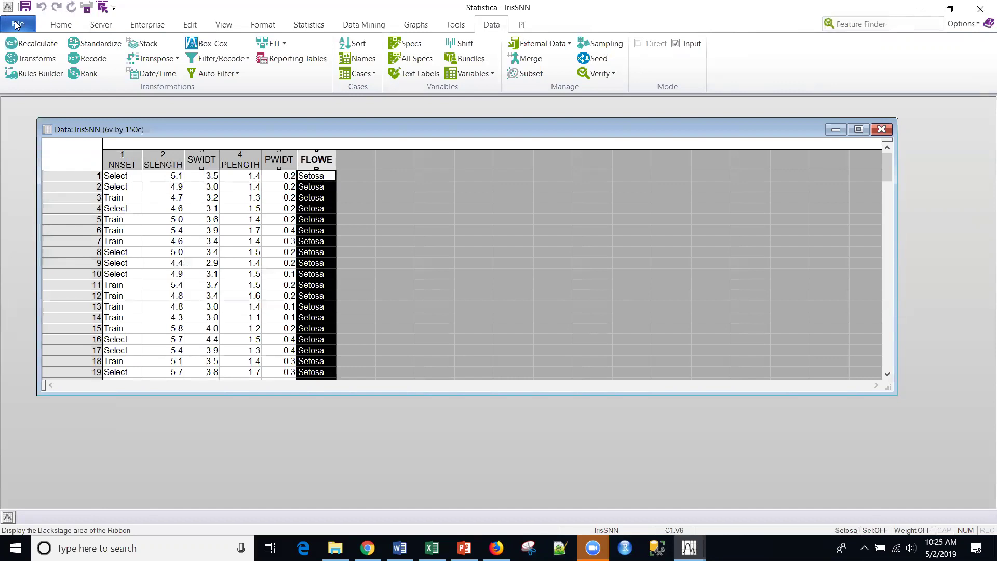
pyautogui.click(17, 24)
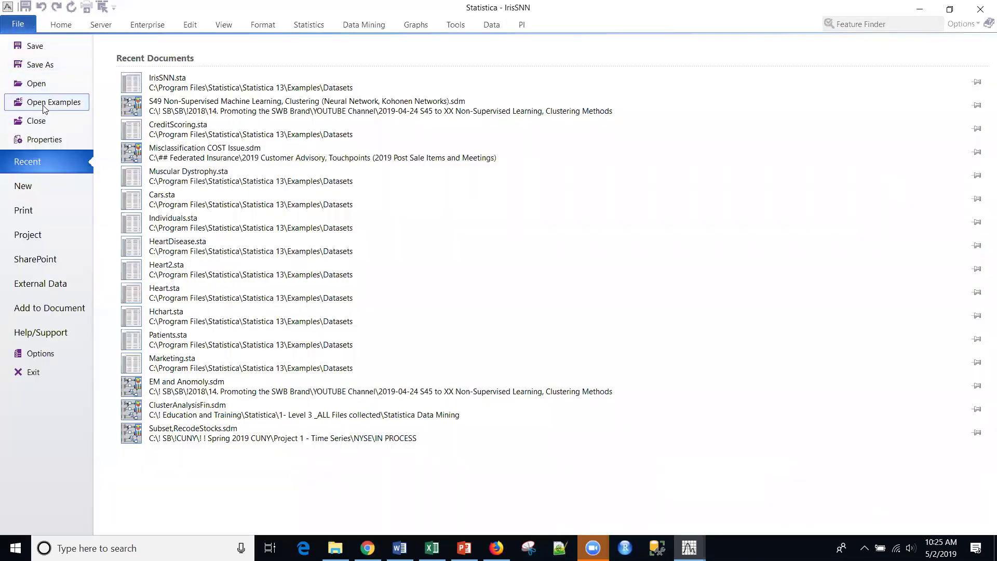
pyautogui.click(23, 190)
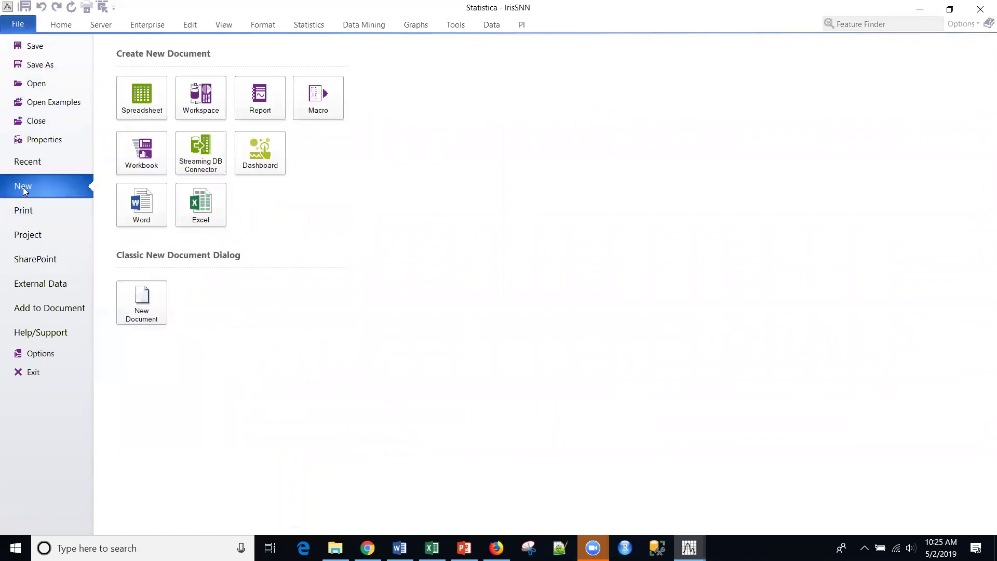
pyautogui.click(208, 99)
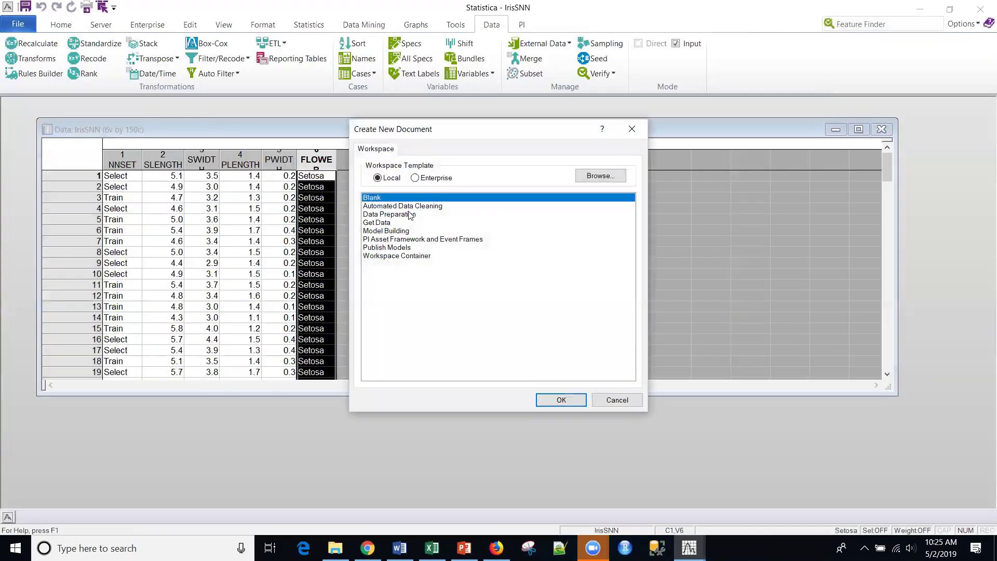
pyautogui.click(560, 403)
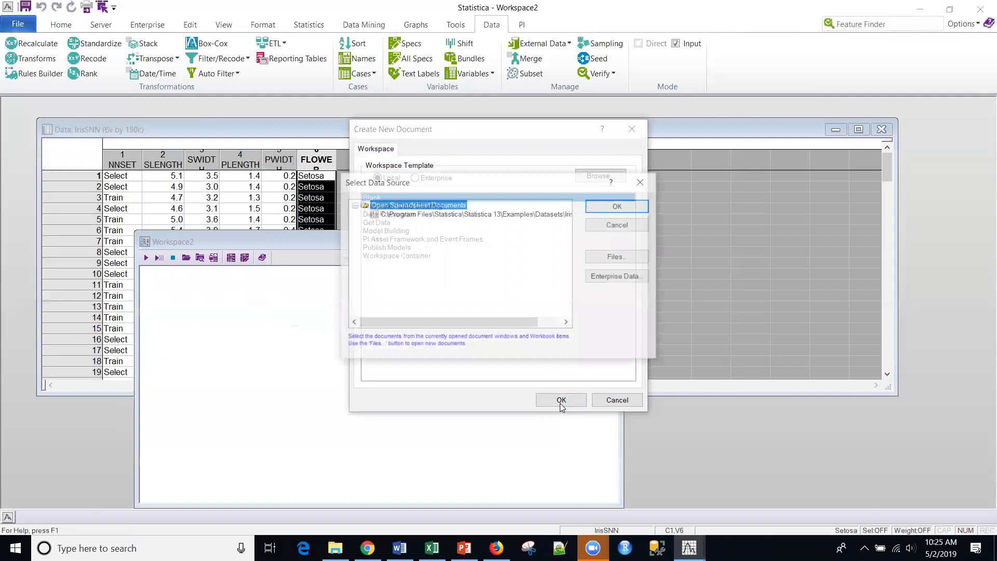
pyautogui.click(491, 215)
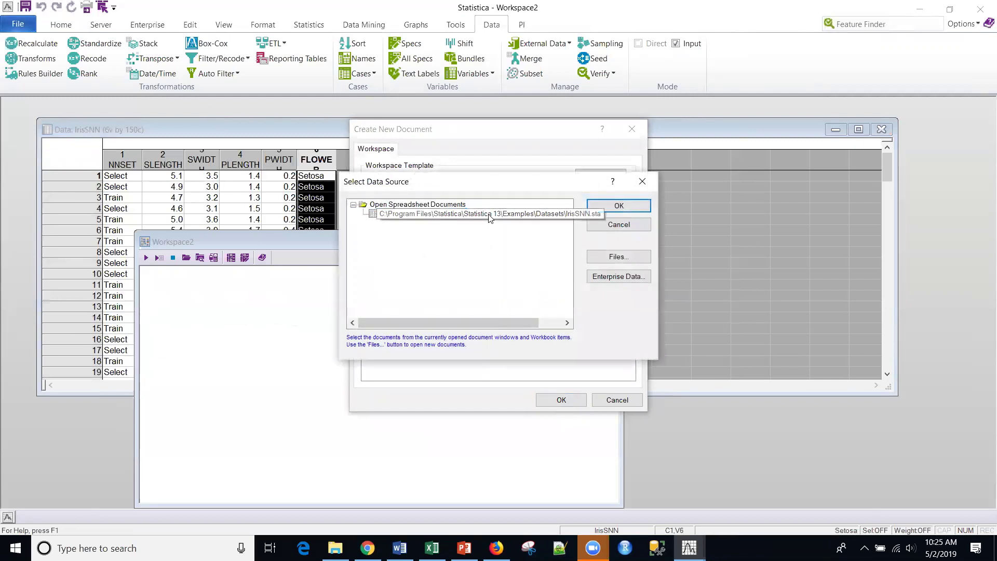
pyautogui.click(608, 205)
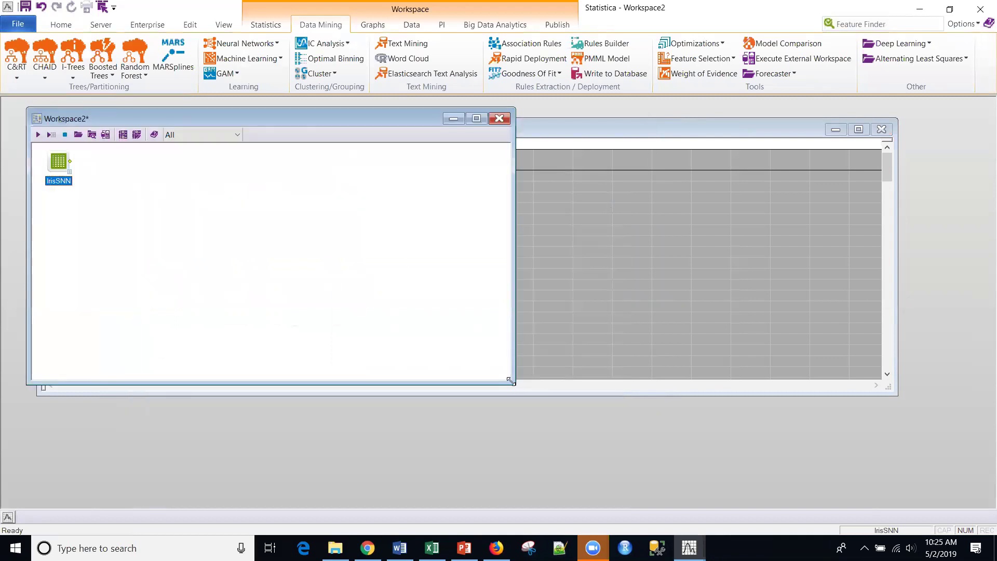
# Add a SANN Clustering node, connect IrisSNN to it, and open its specifications.
pyautogui.moveTo(511, 380); pyautogui.dragTo(925, 482)
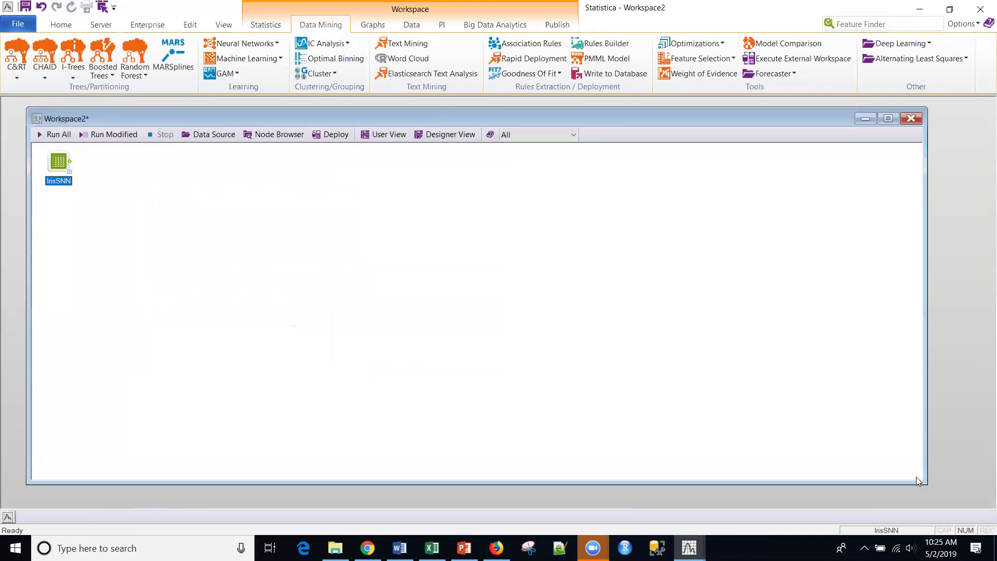
pyautogui.click(475, 364)
pyautogui.click(260, 46)
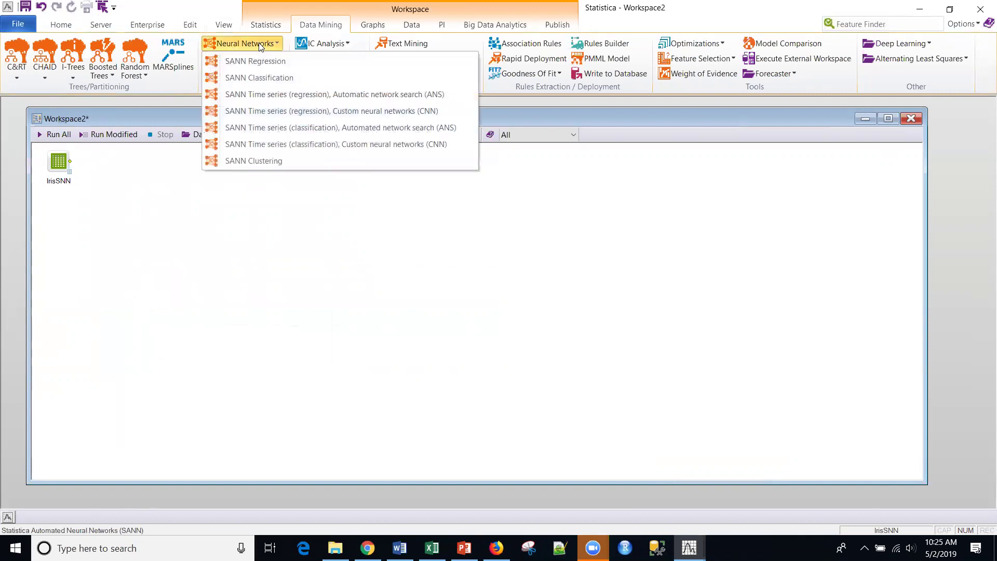
pyautogui.click(258, 161)
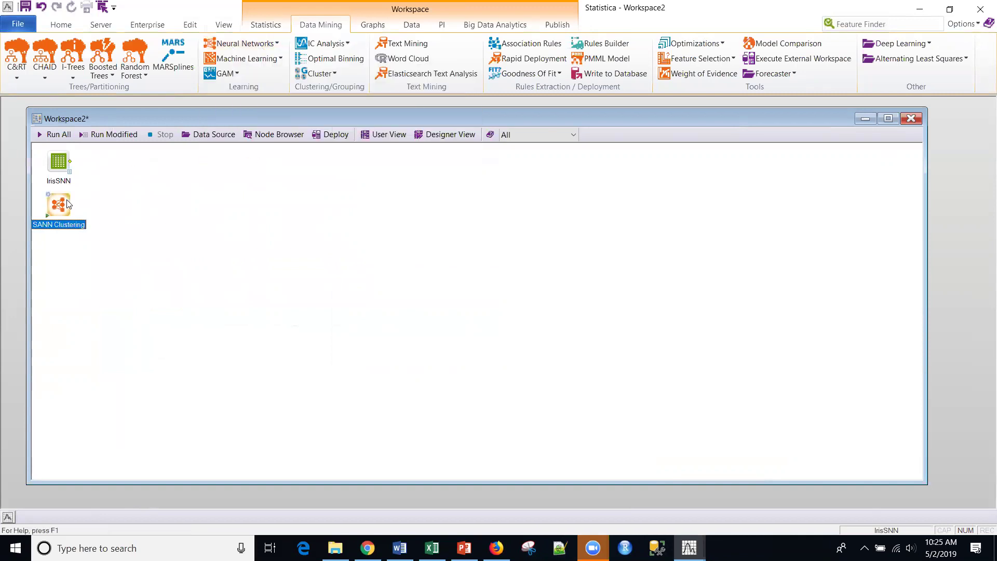
pyautogui.moveTo(67, 204); pyautogui.dragTo(184, 182)
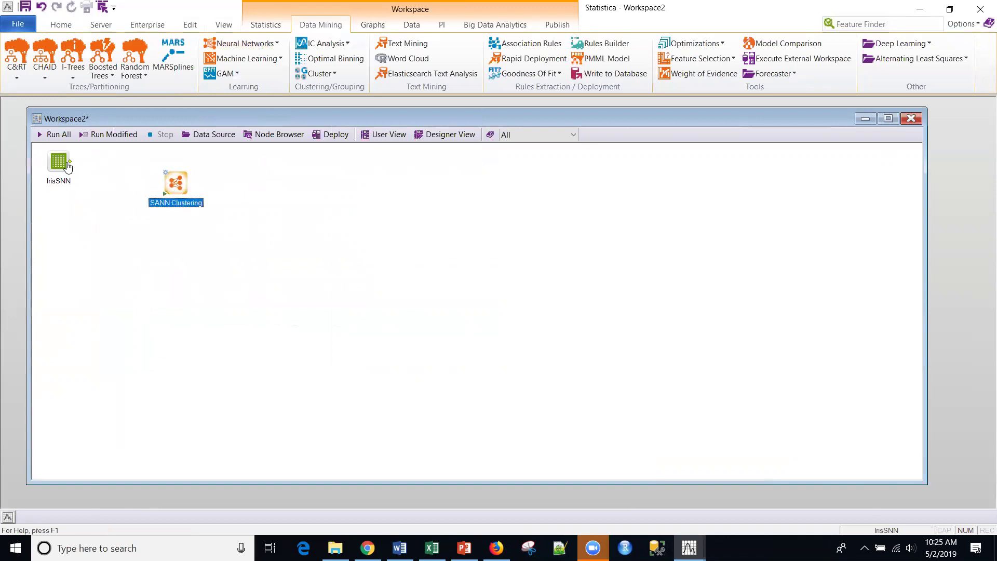
pyautogui.moveTo(68, 166); pyautogui.dragTo(175, 183)
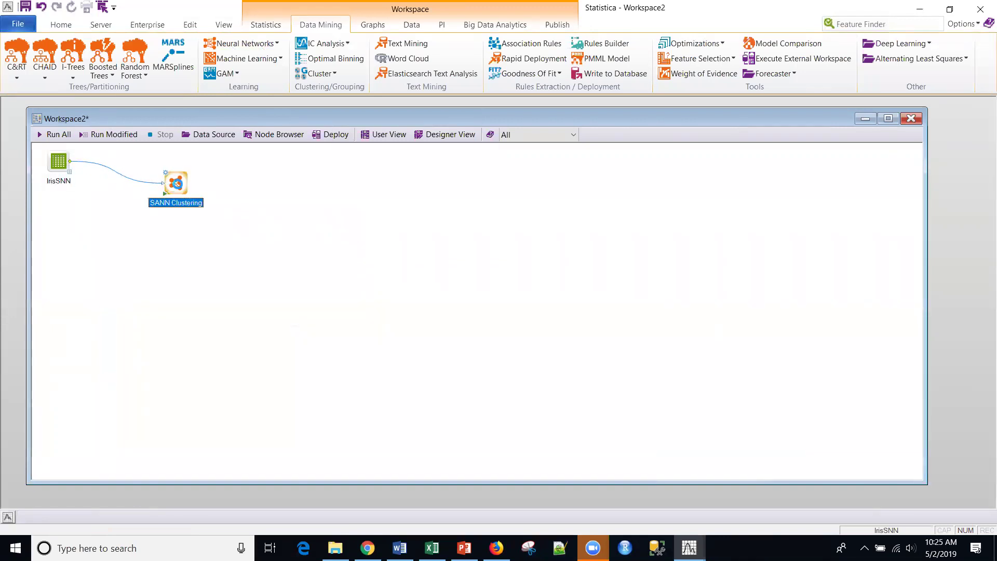
pyautogui.doubleClick(178, 185)
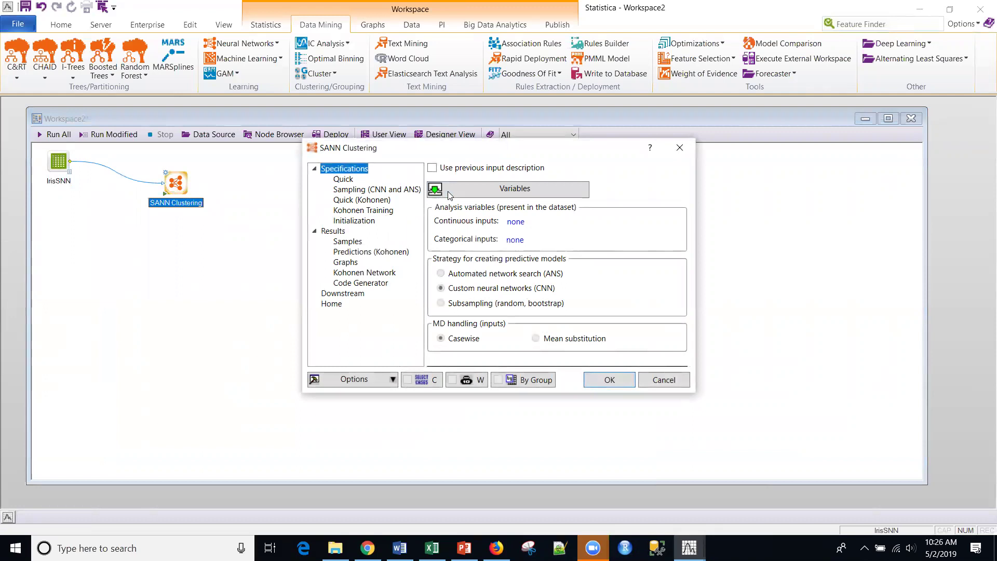
# Set SLENGTH, SWIDTH, PLENGTH and PWIDTH as continuous inputs and check the 70/15/15 sampling.
pyautogui.click(485, 195)
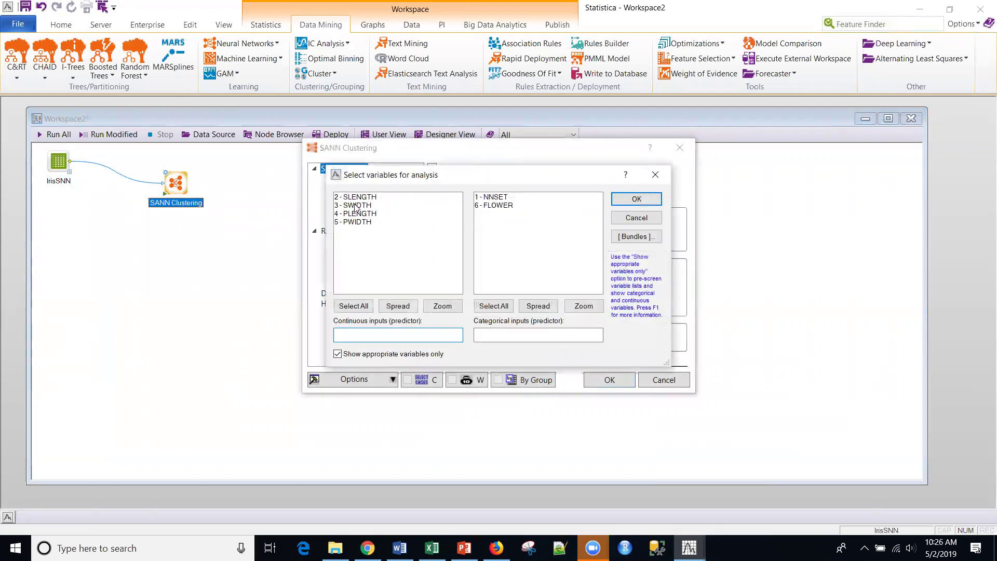
pyautogui.moveTo(358, 199); pyautogui.dragTo(362, 235)
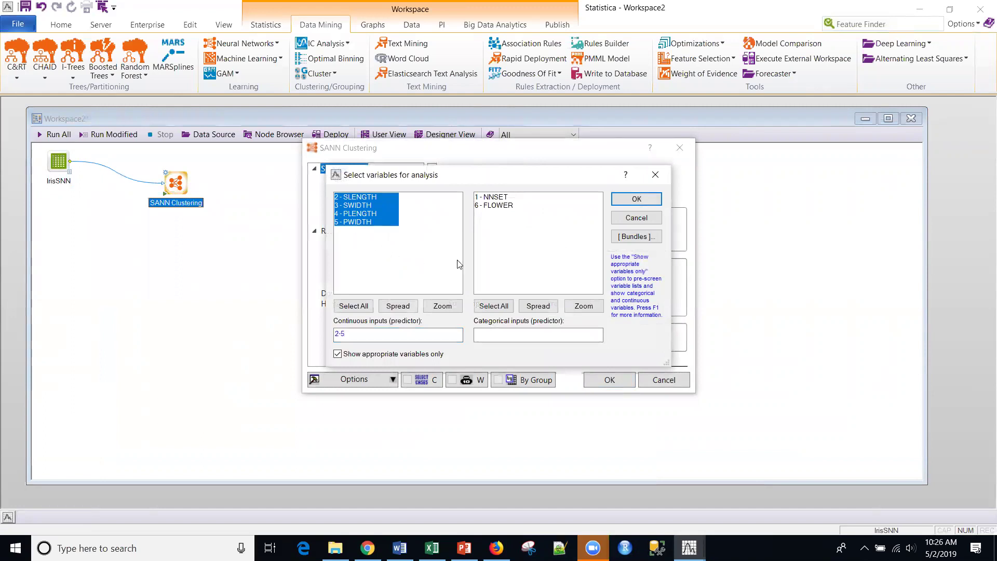
pyautogui.click(637, 200)
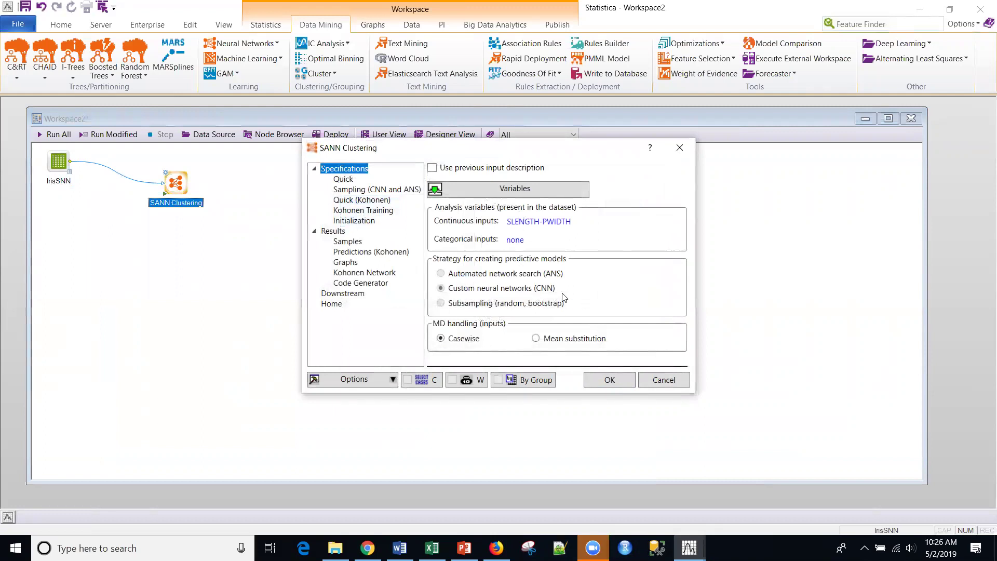
pyautogui.click(348, 190)
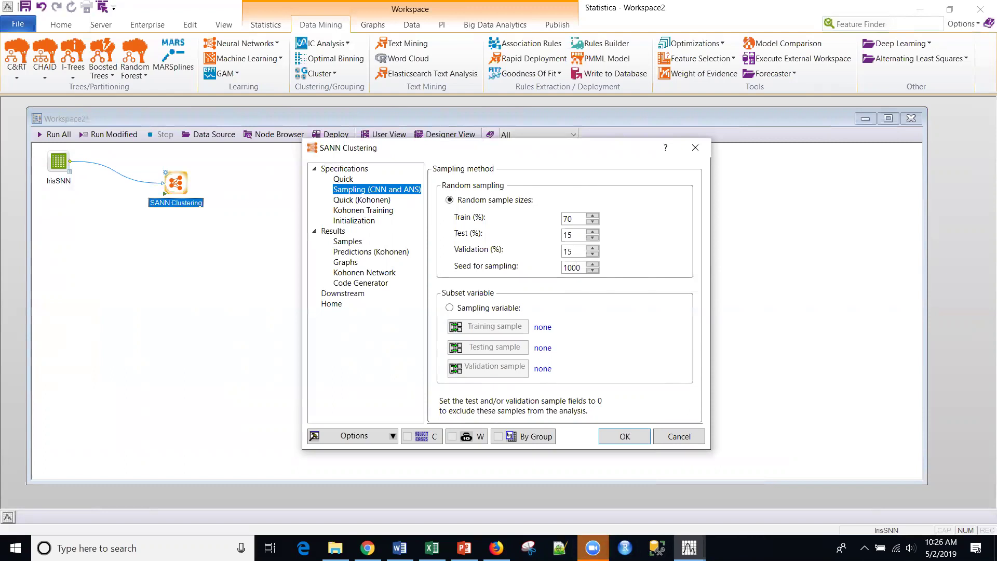
pyautogui.hotkey('alt', 'Tab')
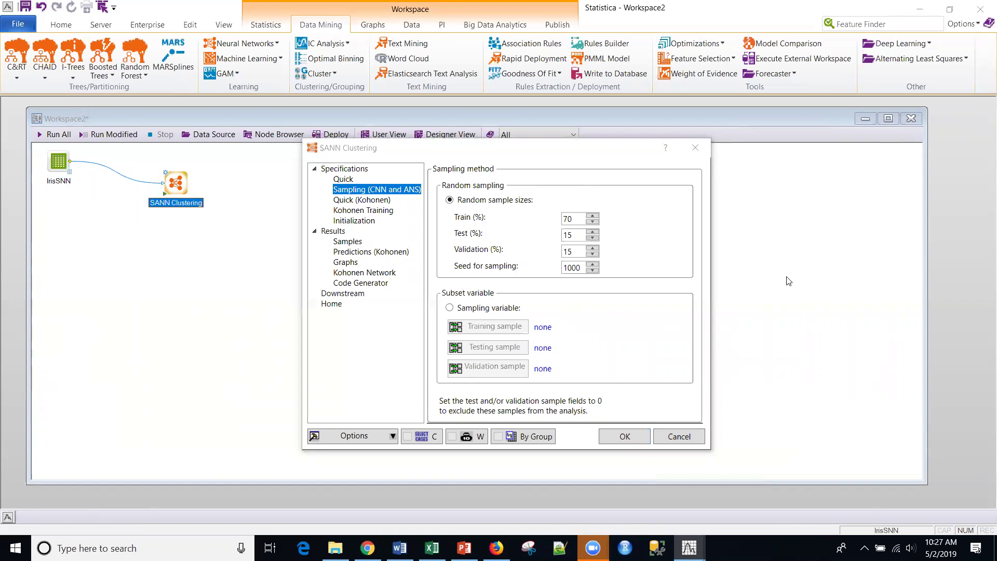
# Set Kohonen topological height 3 and width 6, then check the Kohonen Training settings.
pyautogui.click(366, 201)
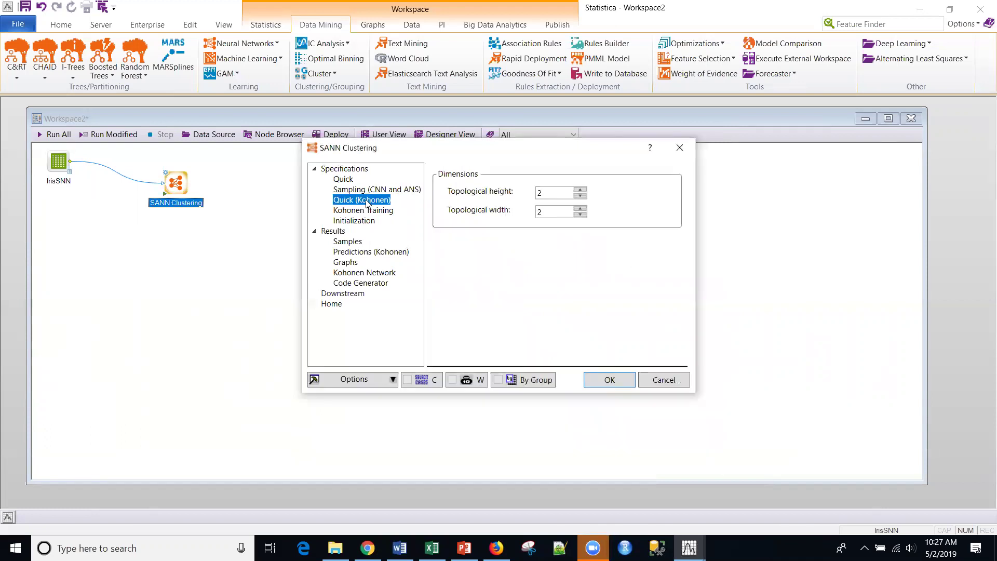
pyautogui.doubleClick(544, 193)
pyautogui.write('3')
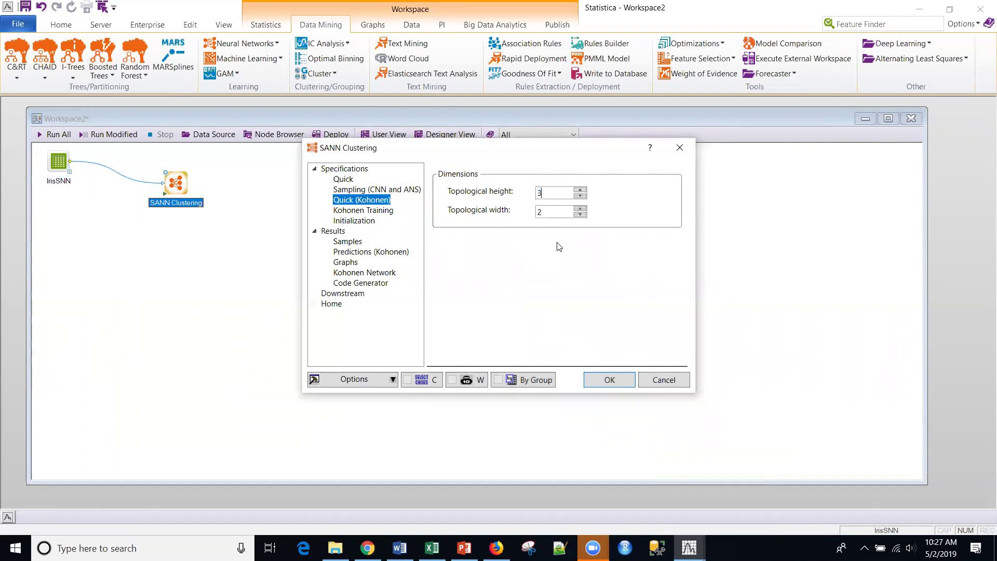
pyautogui.doubleClick(540, 212)
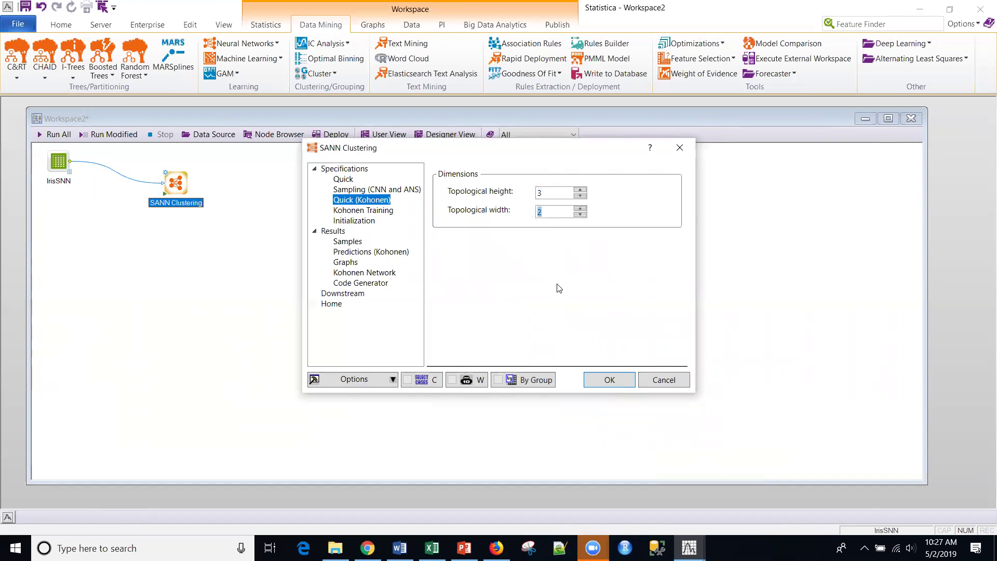
pyautogui.write('6')
pyautogui.click(362, 210)
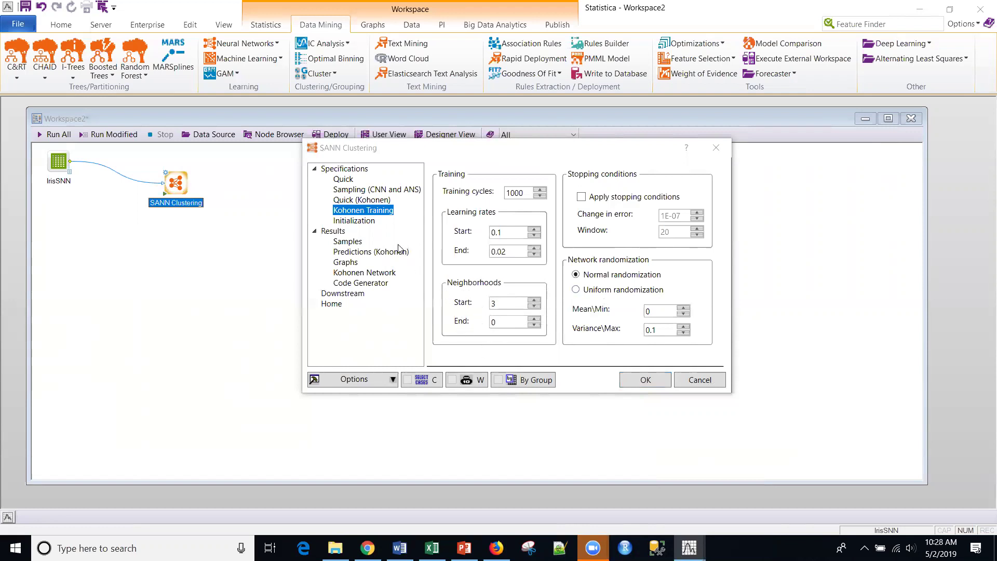
# Review the initialization seed options and the Samples page with only Train selected.
pyautogui.click(355, 221)
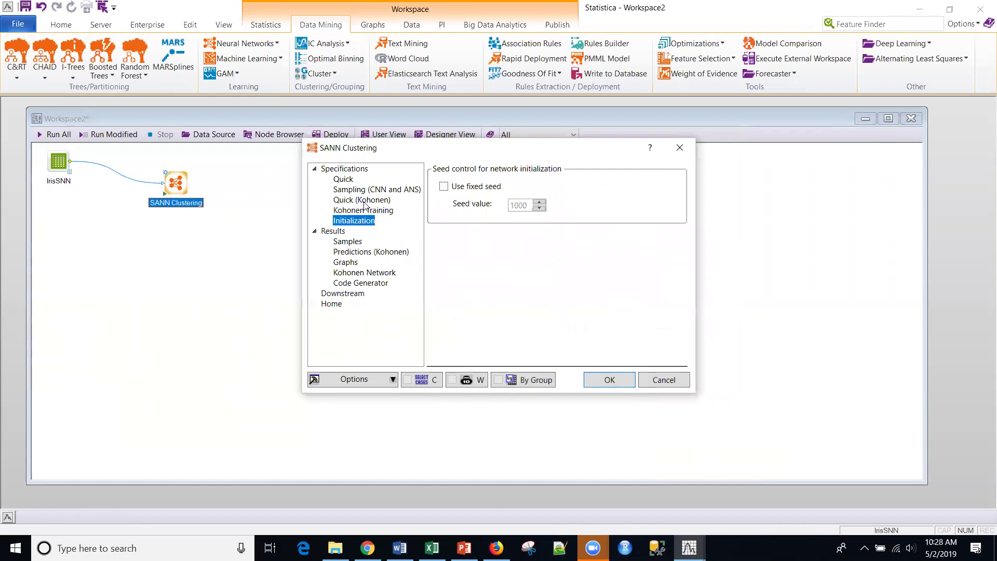
pyautogui.click(355, 242)
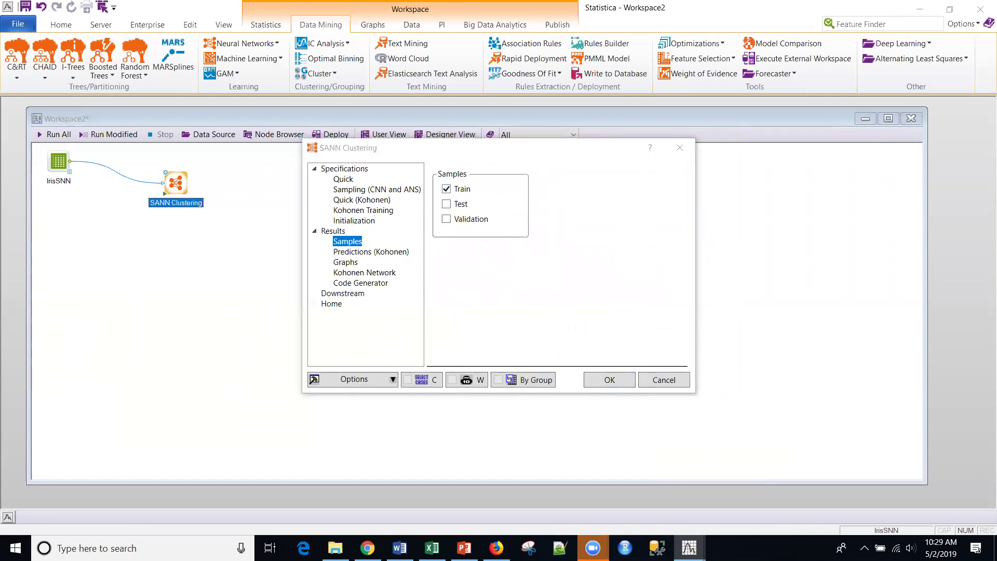
# Include winning neuron position, the predictions spreadsheet and frequencies in the Kohonen predictions.
pyautogui.click(367, 253)
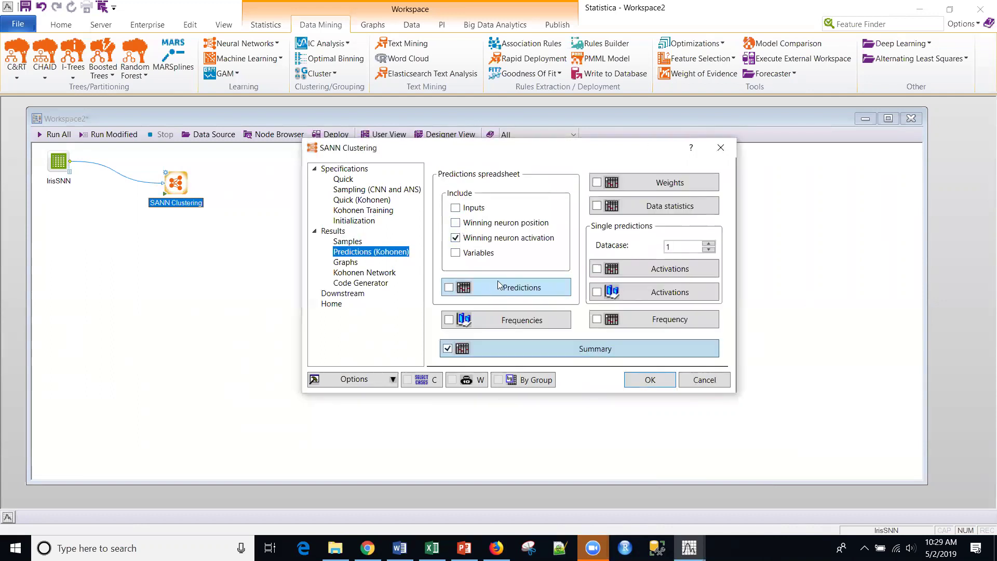
pyautogui.click(456, 223)
pyautogui.click(449, 288)
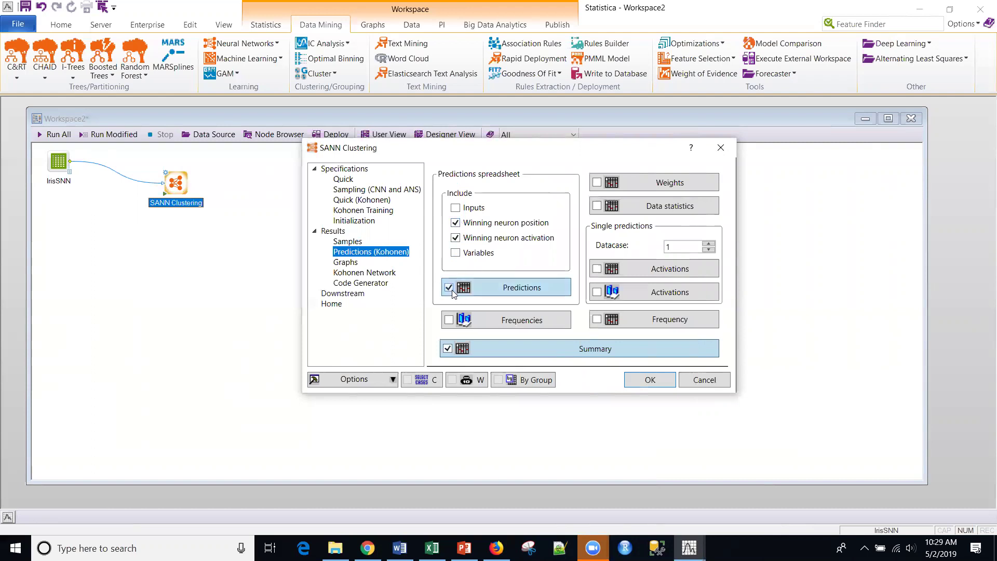
pyautogui.click(449, 320)
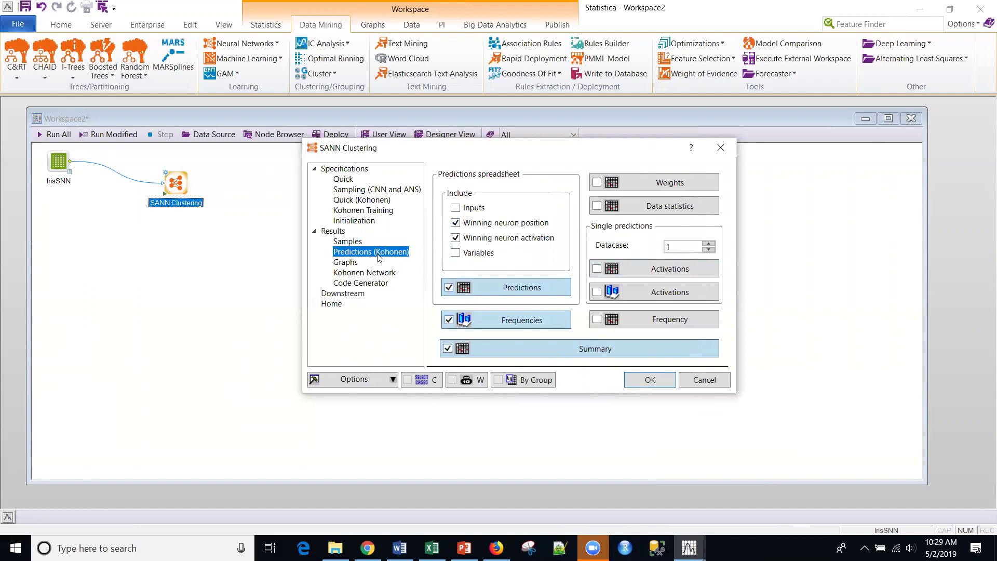
# Request a 3D graph with SLENGTH on X, SWIDTH on Y and Activation on Z.
pyautogui.click(344, 264)
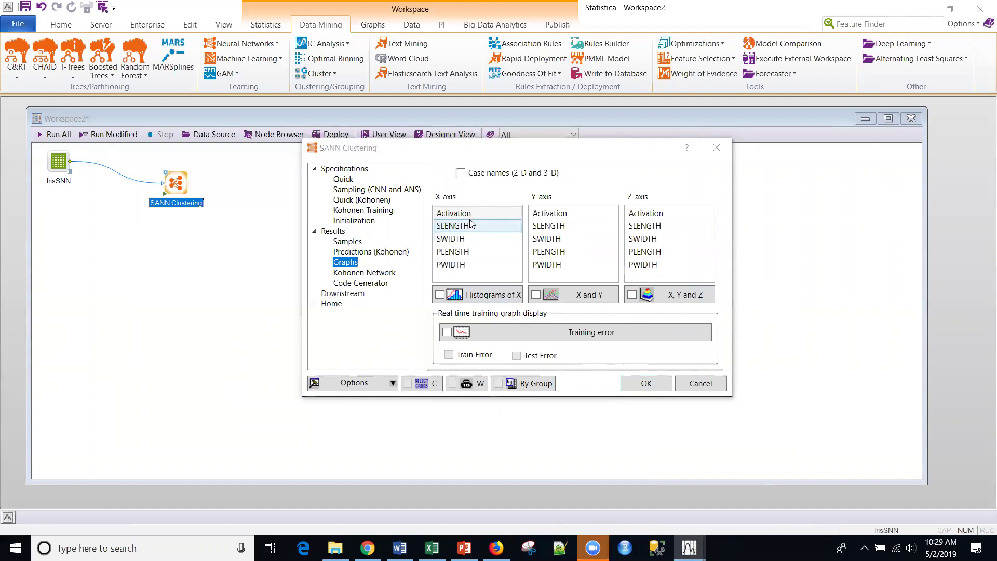
pyautogui.click(473, 225)
pyautogui.click(554, 240)
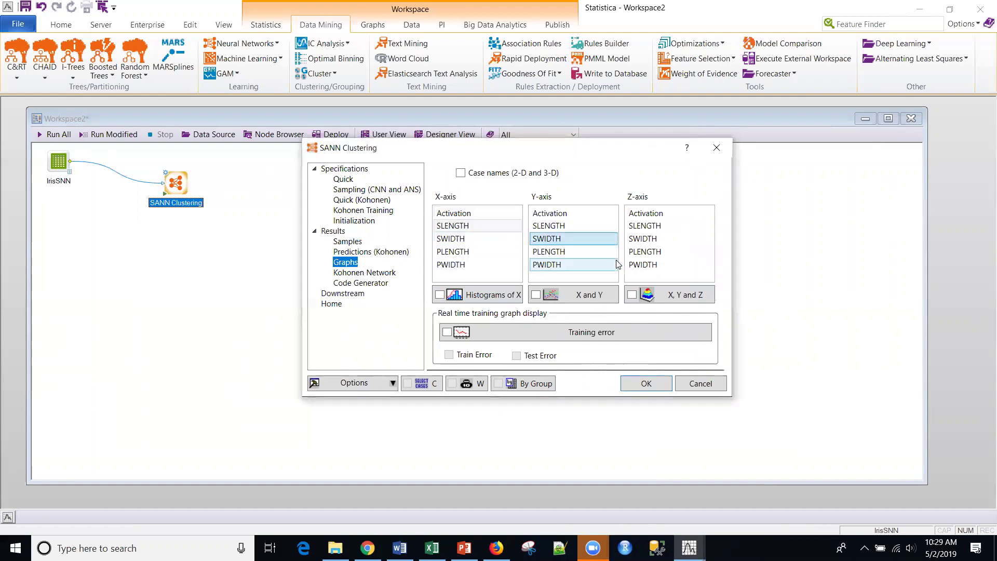
pyautogui.click(647, 219)
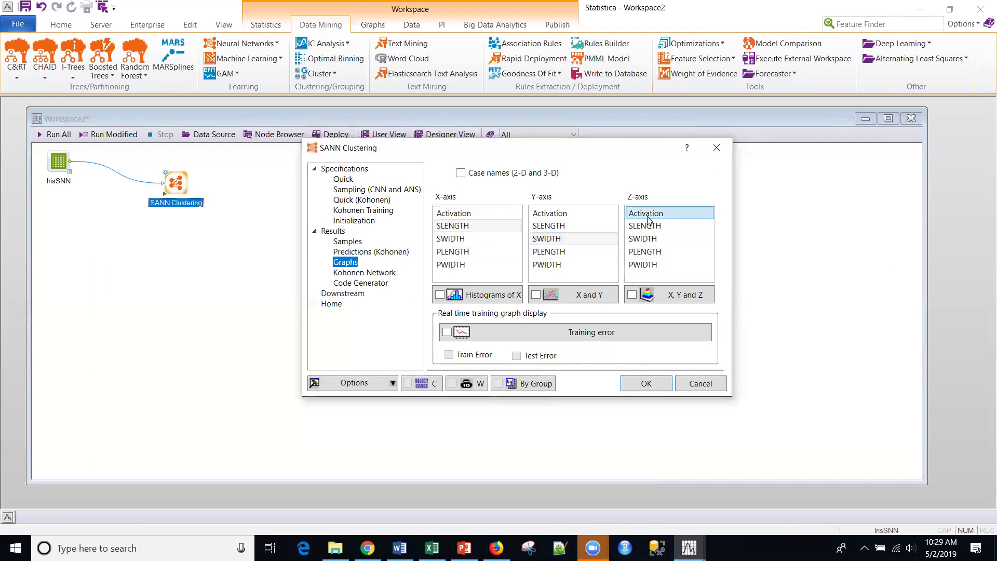
pyautogui.click(632, 296)
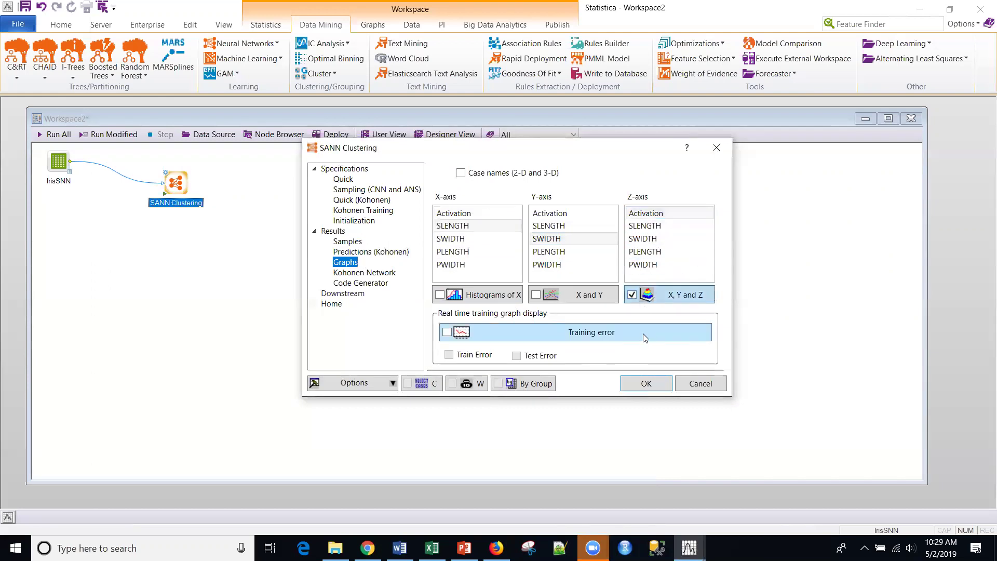
pyautogui.click(355, 274)
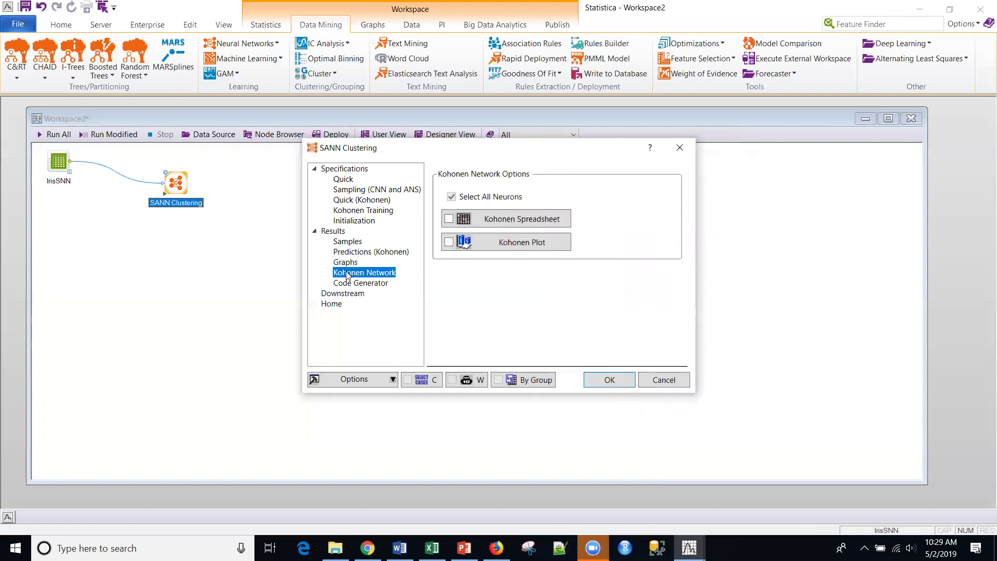
# Request the Kohonen plot, set downstream output to Predictions, and accept the settings.
pyautogui.click(452, 241)
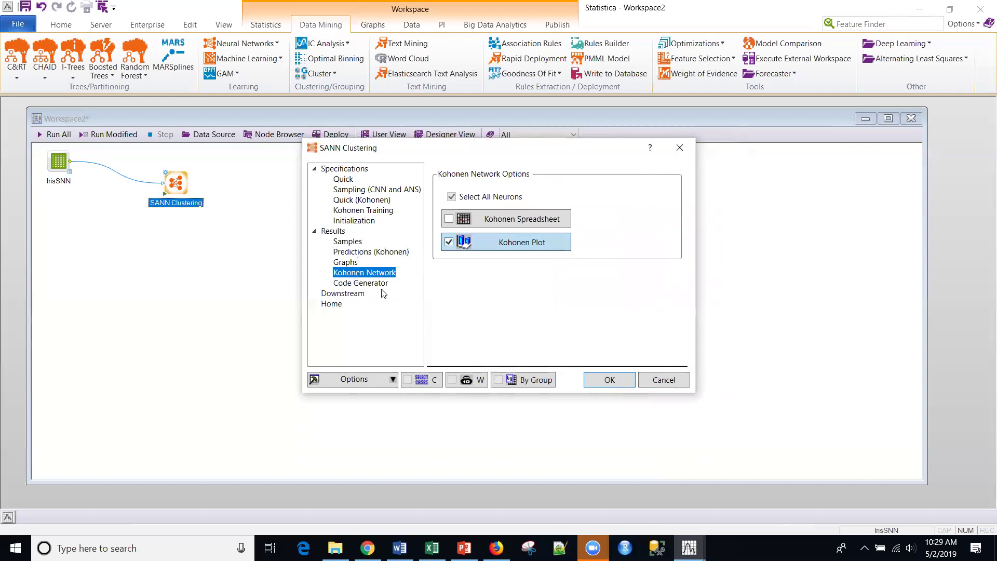
pyautogui.click(360, 283)
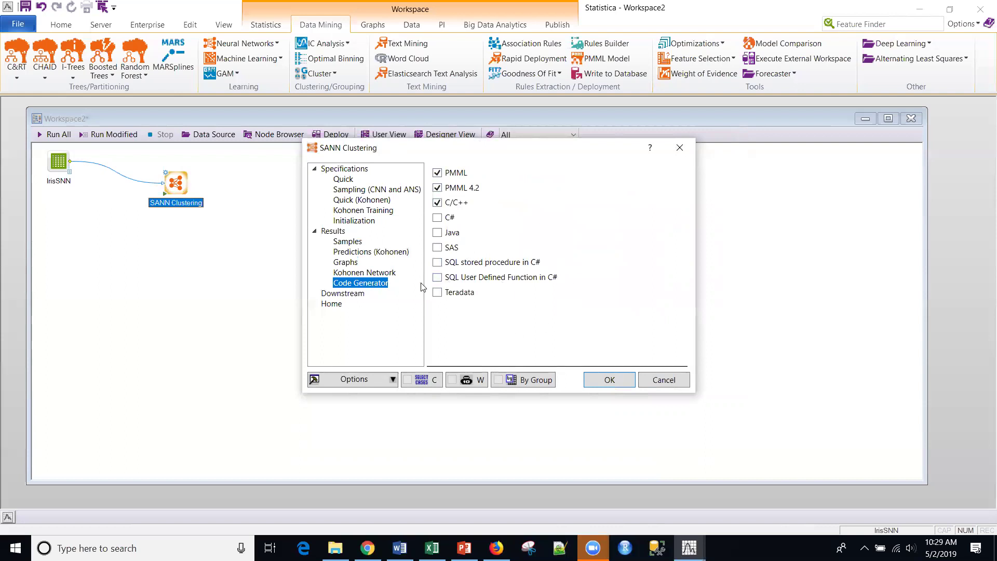
pyautogui.click(344, 294)
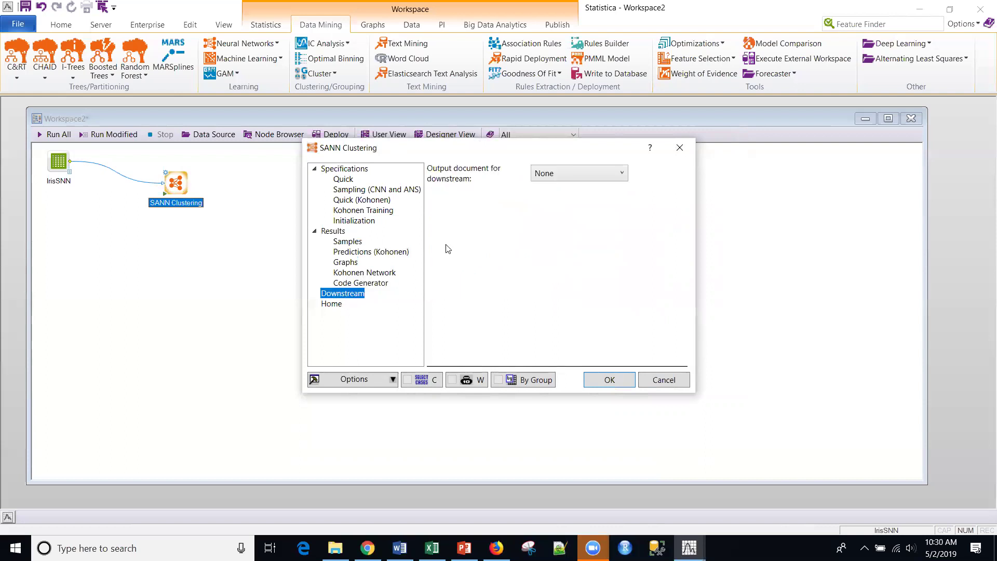
pyautogui.click(573, 172)
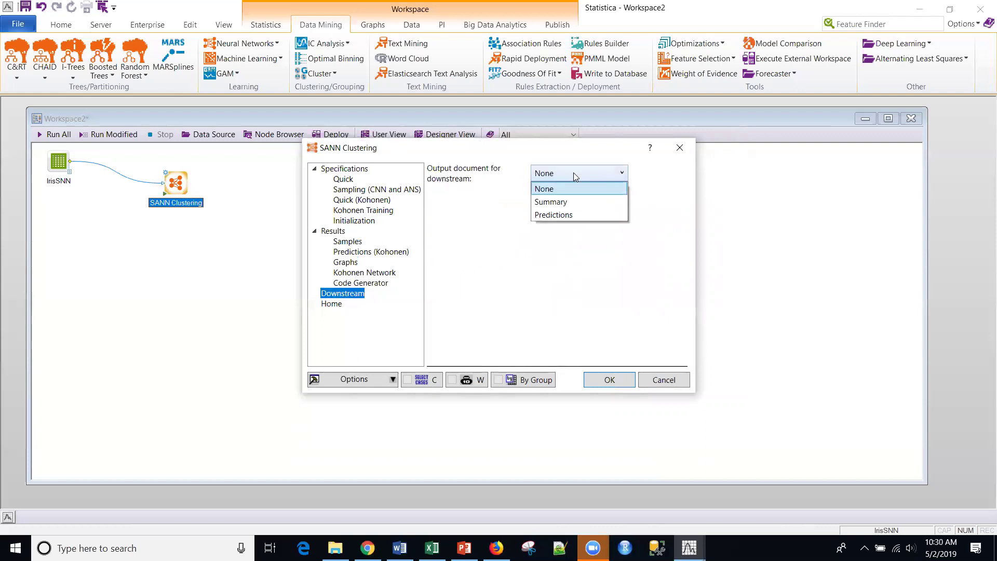
pyautogui.click(566, 216)
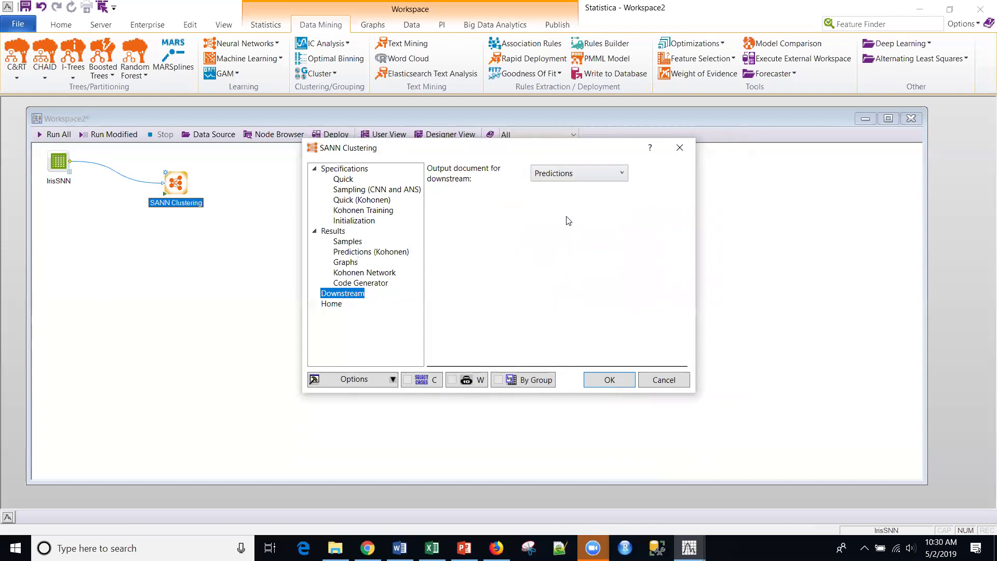
pyautogui.click(608, 381)
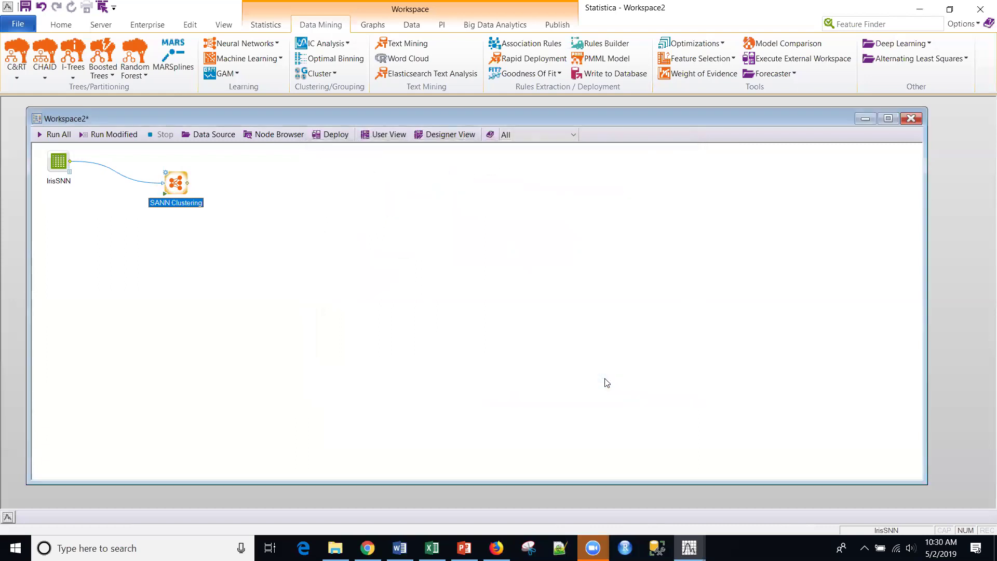
# Run SANN Clustering and arrange the Reporting Documents, SANN Clustering (2) and Rapid Deployment nodes.
pyautogui.click(166, 195)
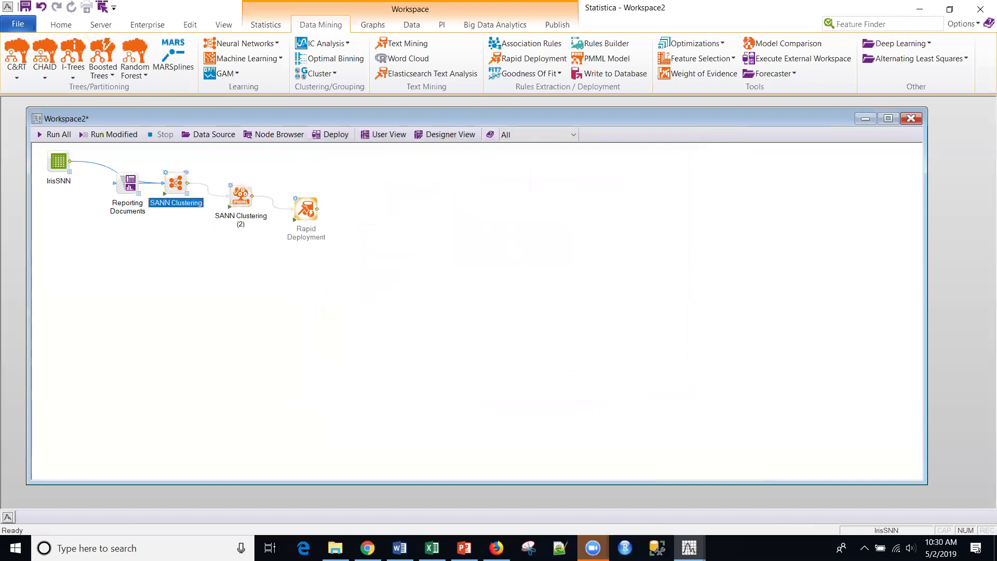
pyautogui.moveTo(186, 180); pyautogui.dragTo(272, 171)
pyautogui.moveTo(241, 200); pyautogui.dragTo(402, 252)
pyautogui.moveTo(129, 185); pyautogui.dragTo(484, 163)
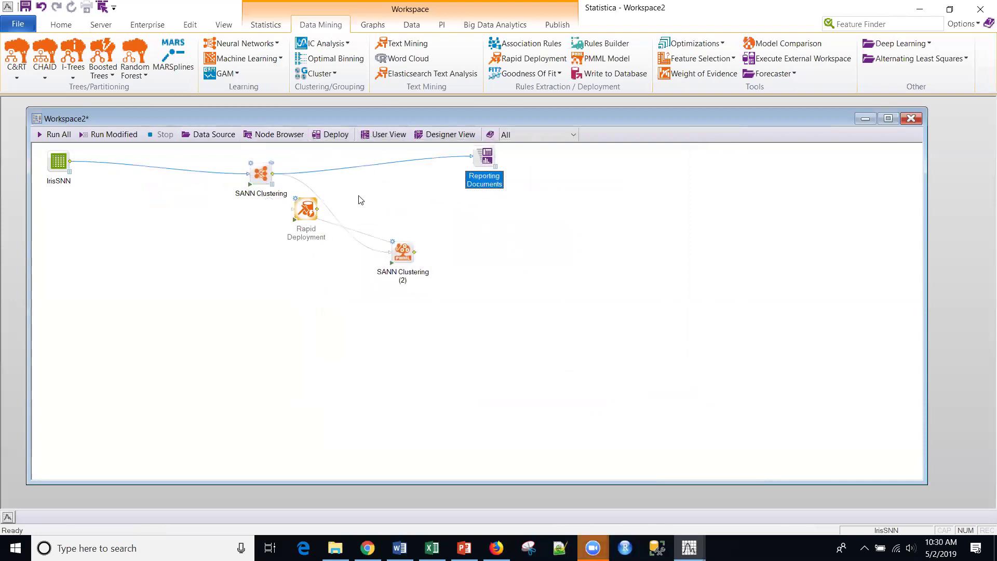
pyautogui.moveTo(306, 210); pyautogui.dragTo(283, 261)
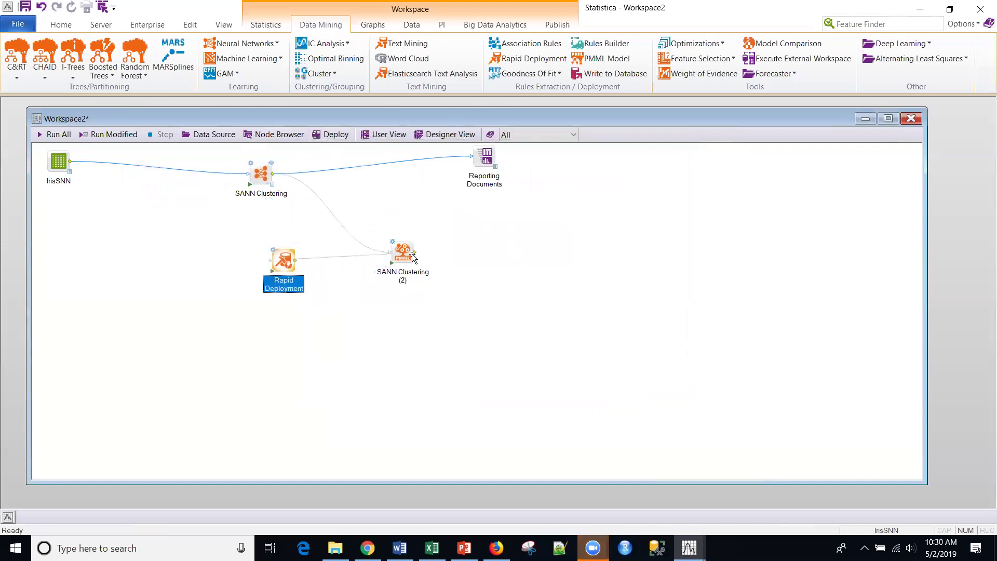
pyautogui.moveTo(414, 259); pyautogui.dragTo(452, 237)
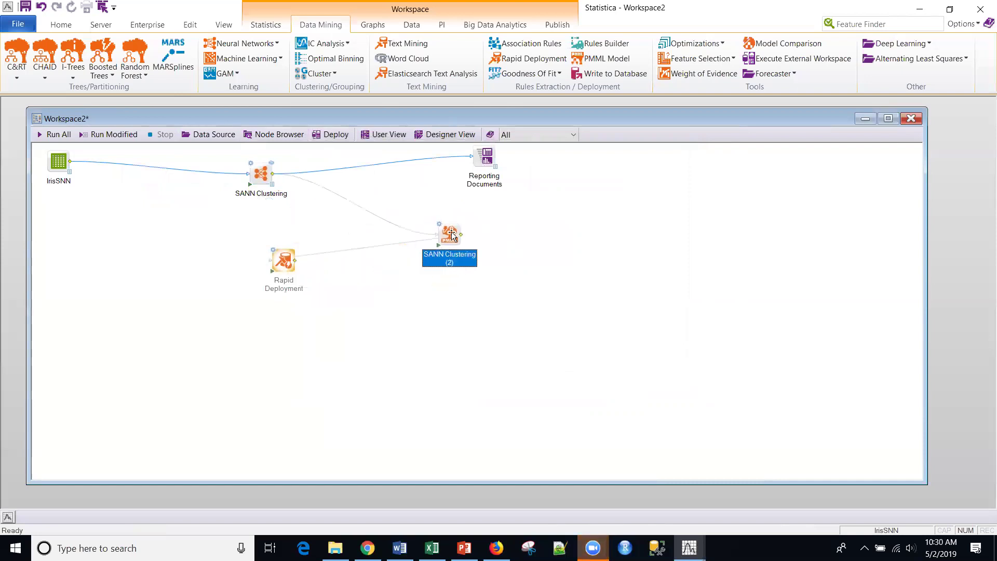
pyautogui.moveTo(283, 256); pyautogui.dragTo(279, 293)
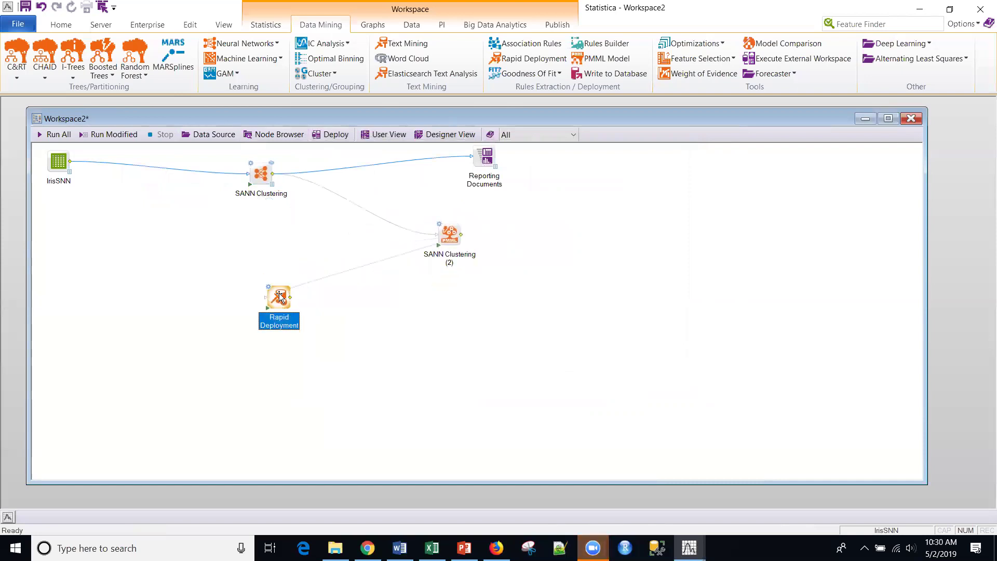
# Display the 3D activation surface graph from the Reporting Documents workbook full-screen.
pyautogui.doubleClick(270, 167)
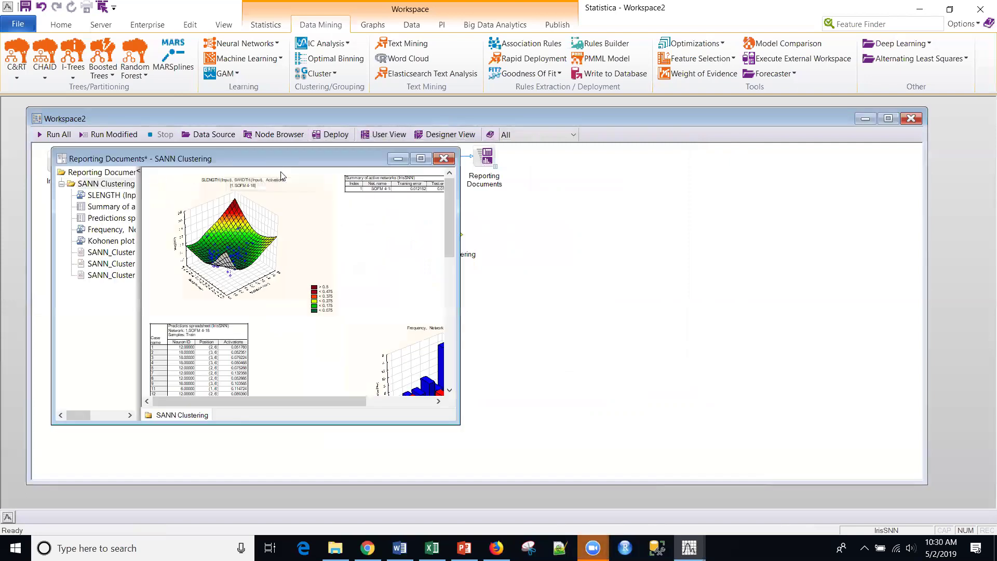
pyautogui.click(111, 195)
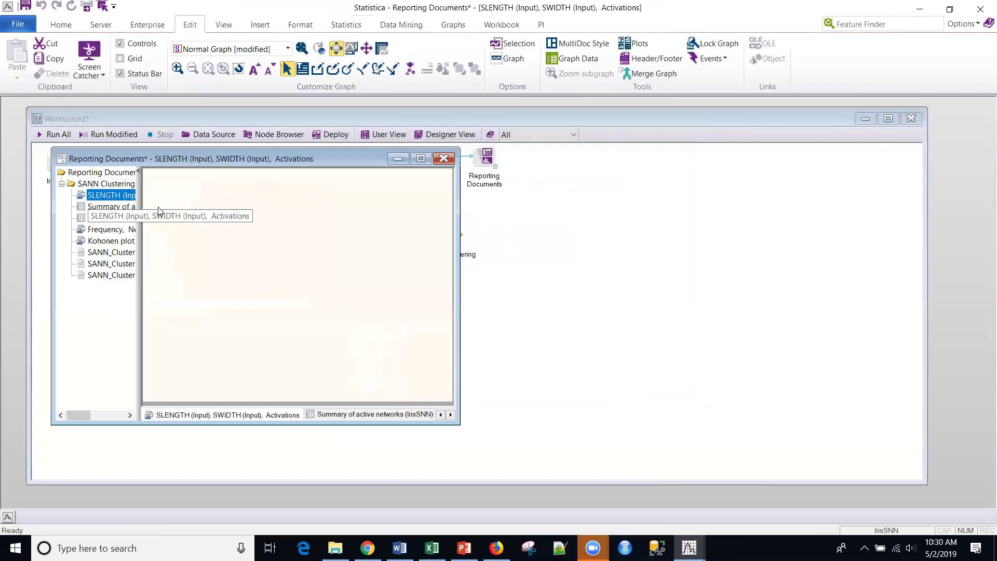
pyautogui.click(420, 157)
pyautogui.moveTo(83, 230); pyautogui.dragTo(229, 251)
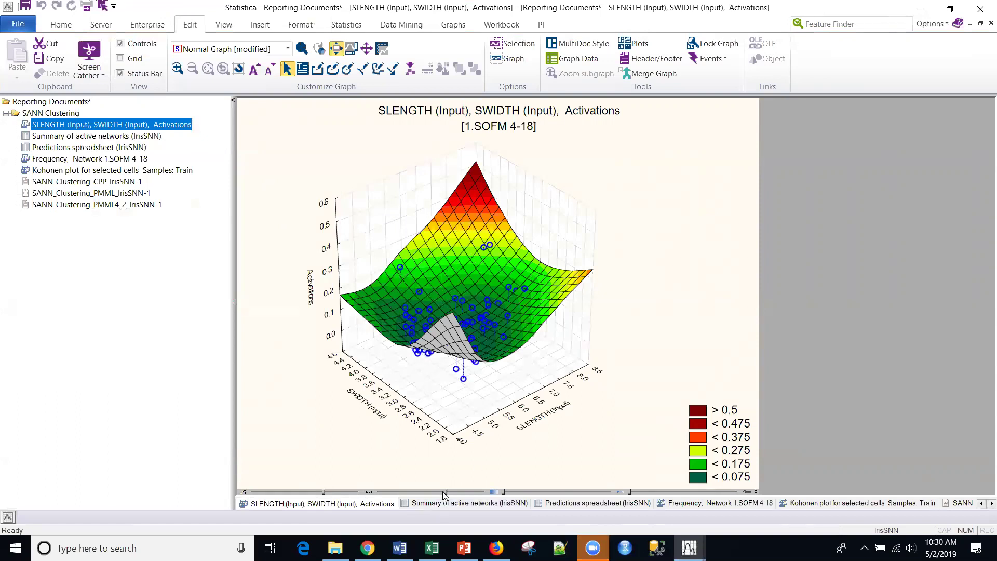
# Toggle plot-area transparency and tilt the SLENGTH–SWIDTH surface to a flatter angle.
pyautogui.moveTo(447, 494); pyautogui.dragTo(470, 495)
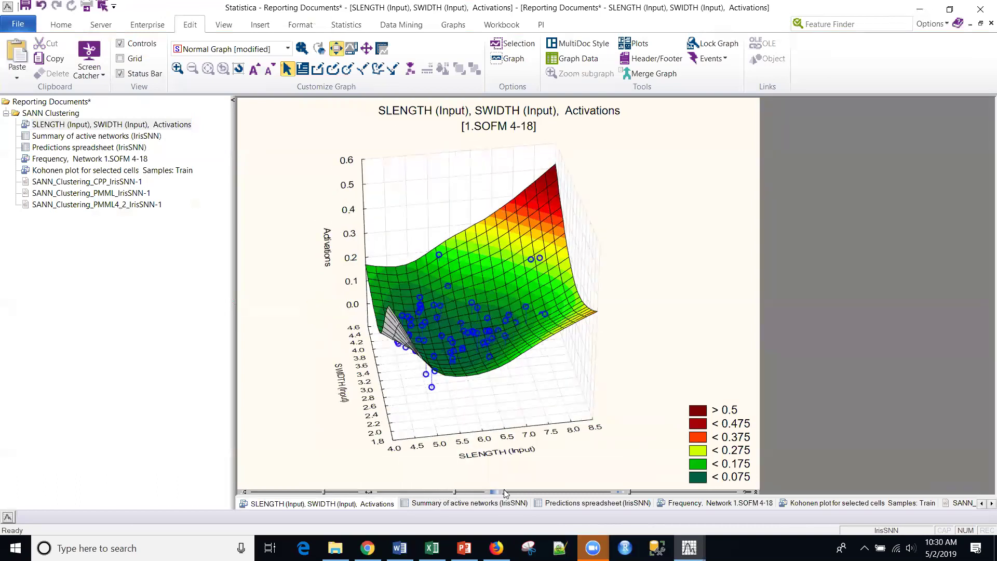
pyautogui.click(509, 494)
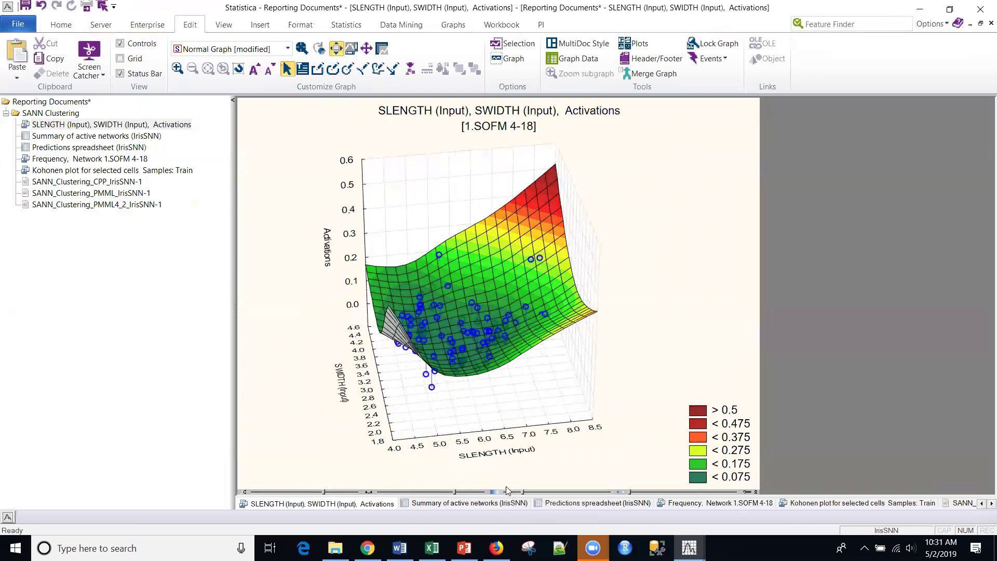
pyautogui.click(322, 493)
pyautogui.moveTo(322, 494); pyautogui.dragTo(311, 495)
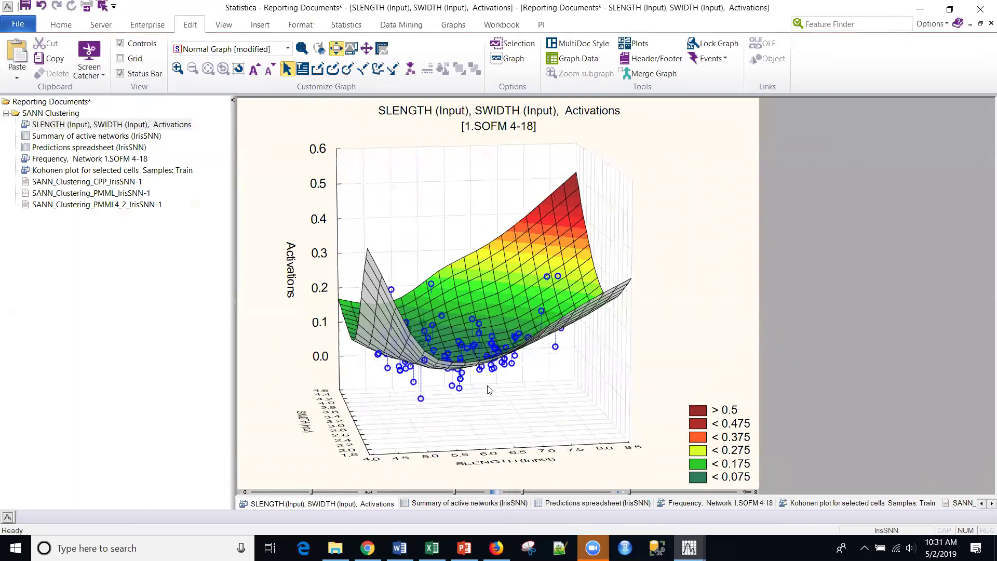
pyautogui.moveTo(458, 394)
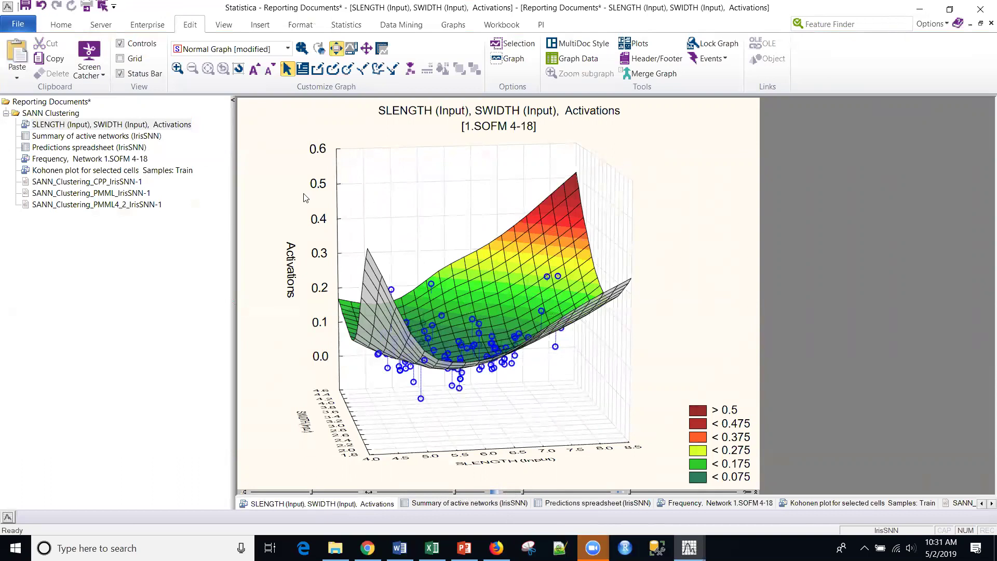
# Review the active network summary and IrisSNN predictions, then show the Frequency graph for 1.SOFM 4-18.
pyautogui.click(78, 138)
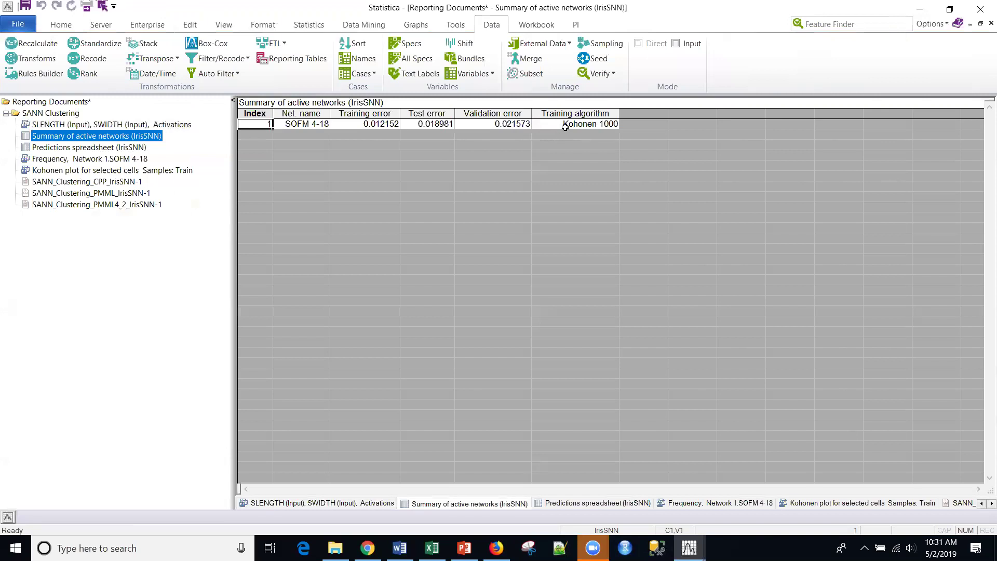
pyautogui.click(67, 148)
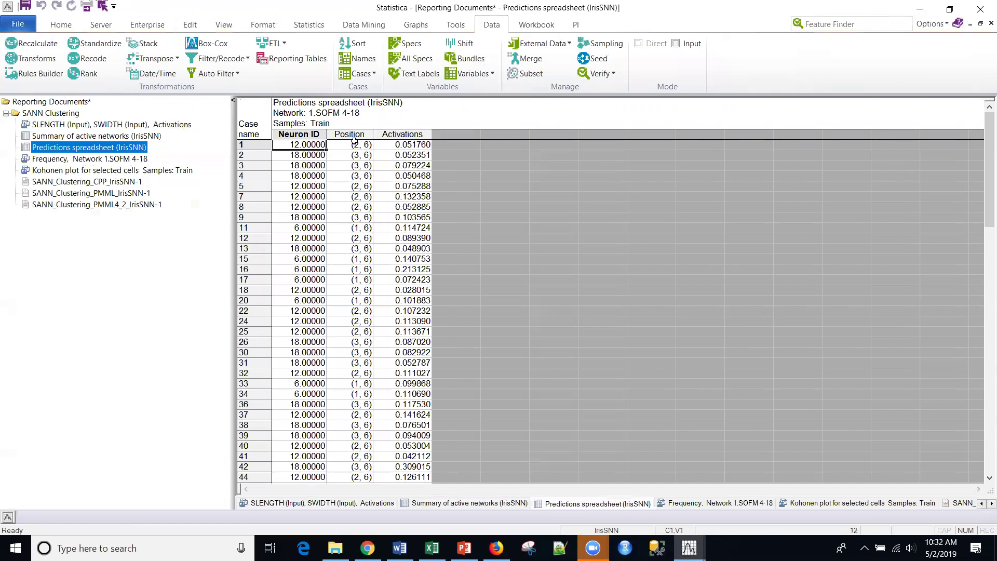
pyautogui.click(150, 158)
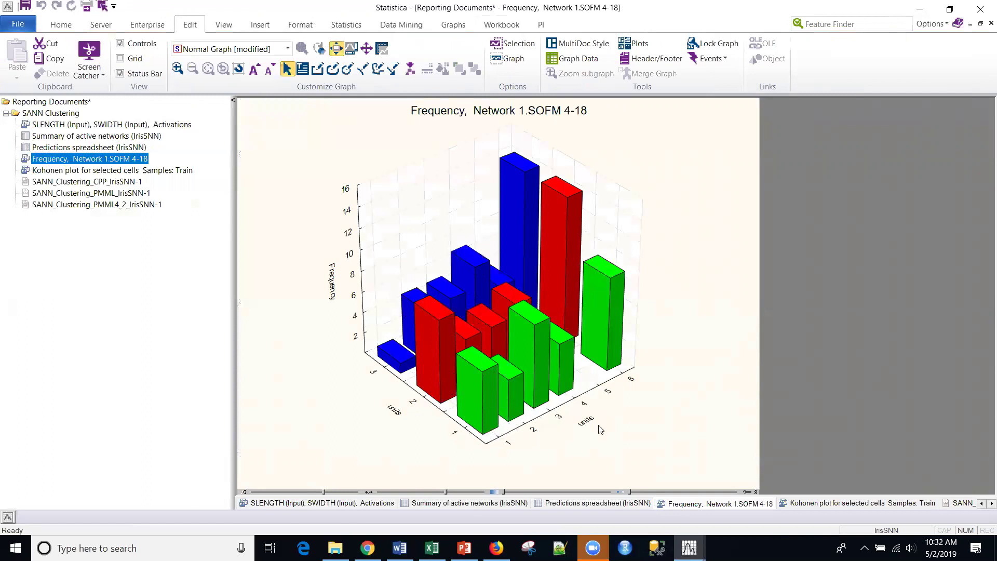
# Rotate the Frequency bar chart and compare it with the Kohonen plot for selected cells.
pyautogui.moveTo(445, 495); pyautogui.dragTo(452, 496)
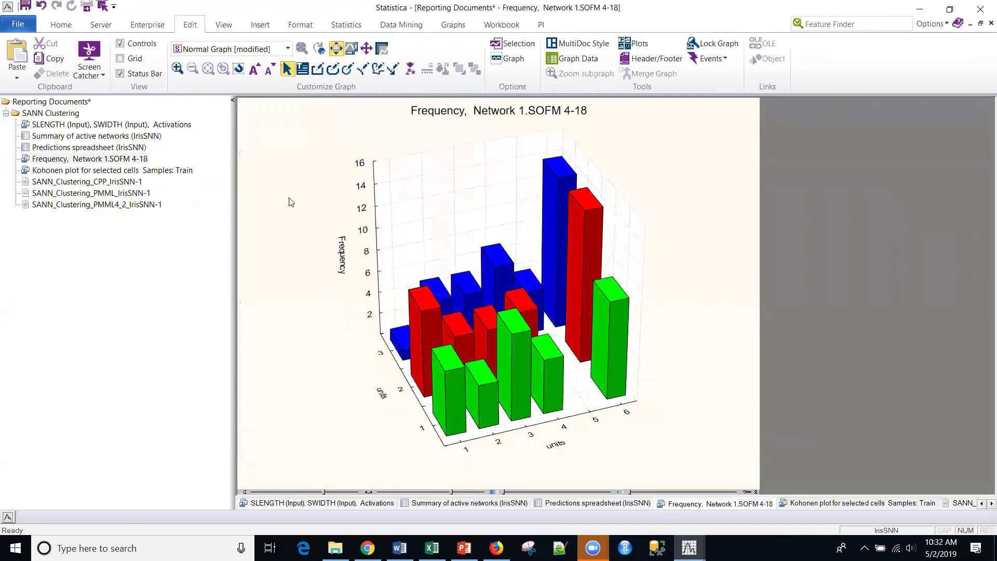
pyautogui.click(88, 172)
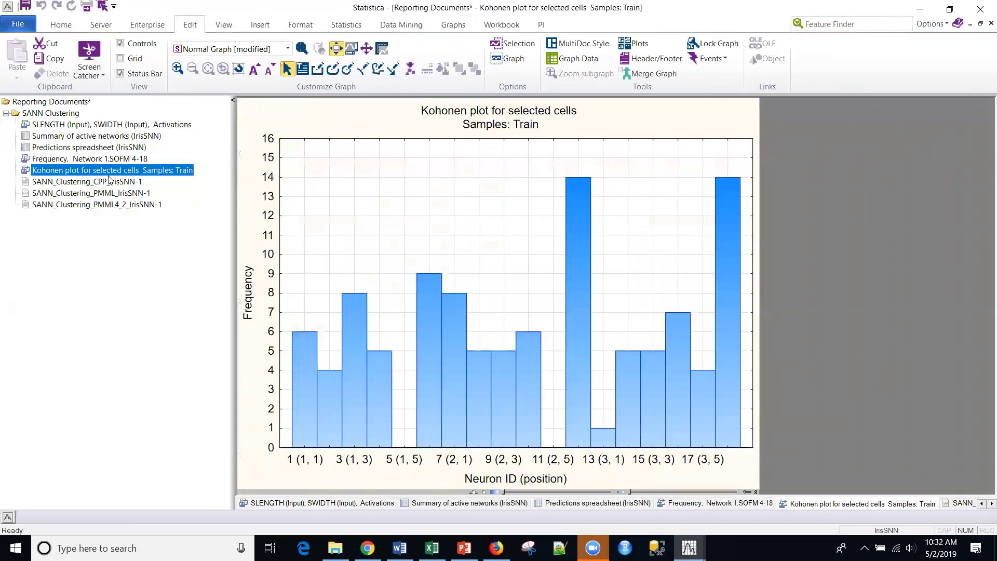
pyautogui.click(90, 159)
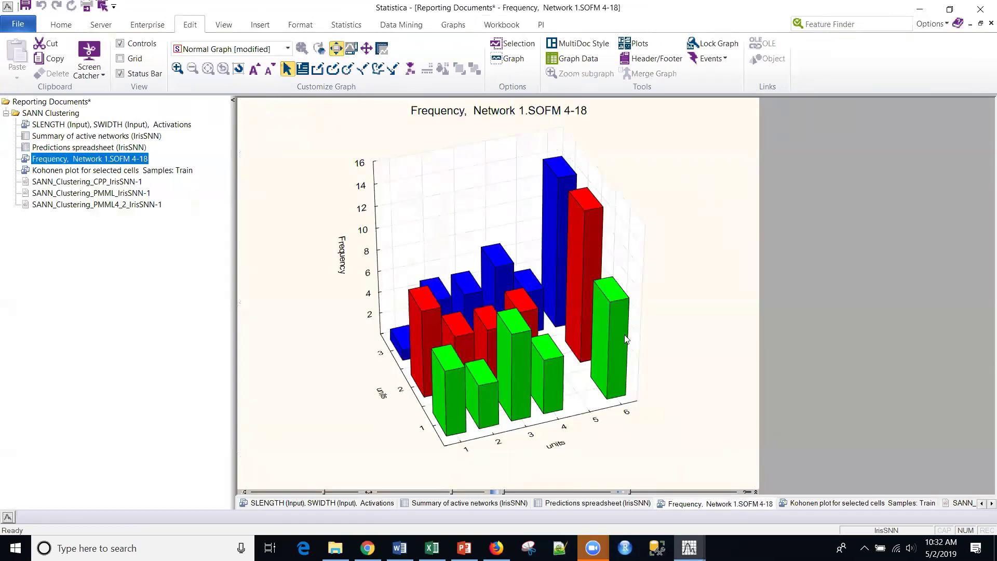
# View the generated C++ code, then the PMML 4.2 model XML.
pyautogui.click(71, 182)
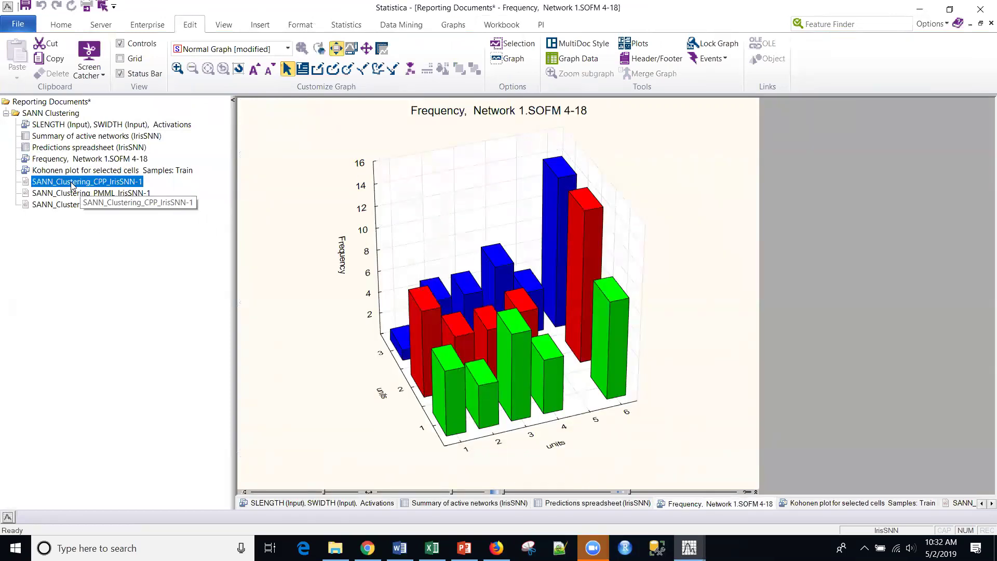
pyautogui.click(73, 194)
pyautogui.click(74, 207)
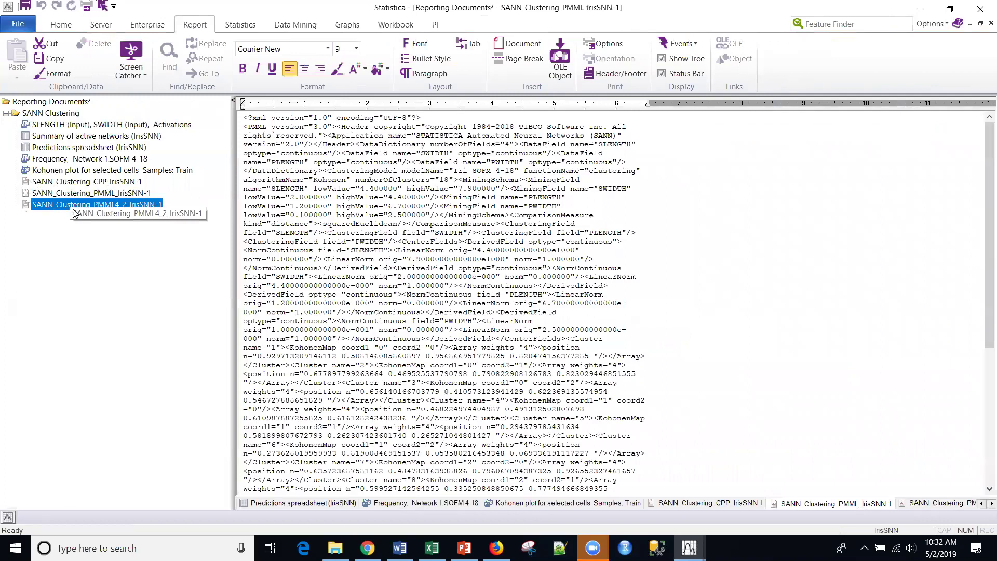
# Minimize the reports and briefly inspect the SANN Clustering predictions data in Workspace2.
pyautogui.click(971, 25)
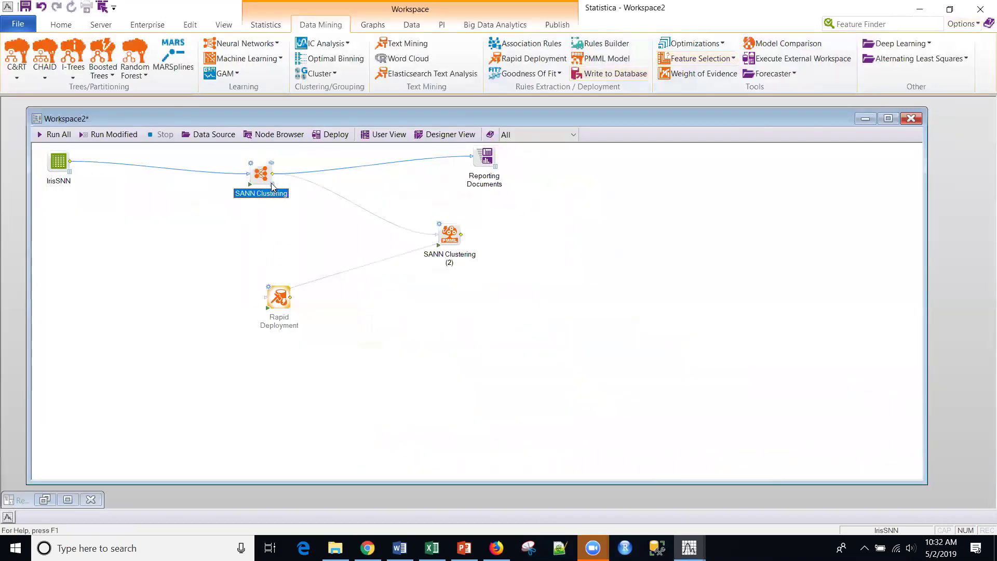
pyautogui.click(271, 184)
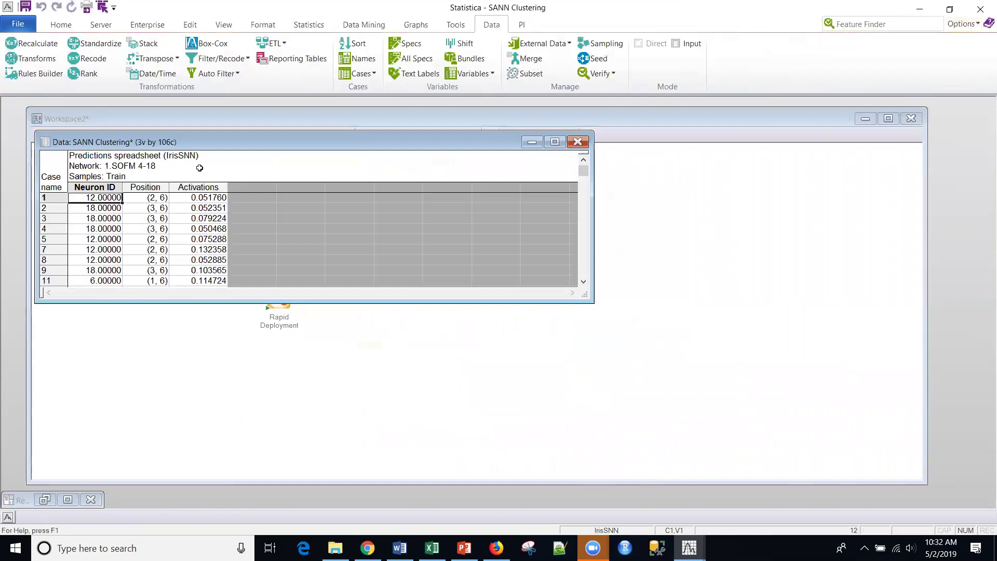
pyautogui.moveTo(243, 137); pyautogui.dragTo(323, 167)
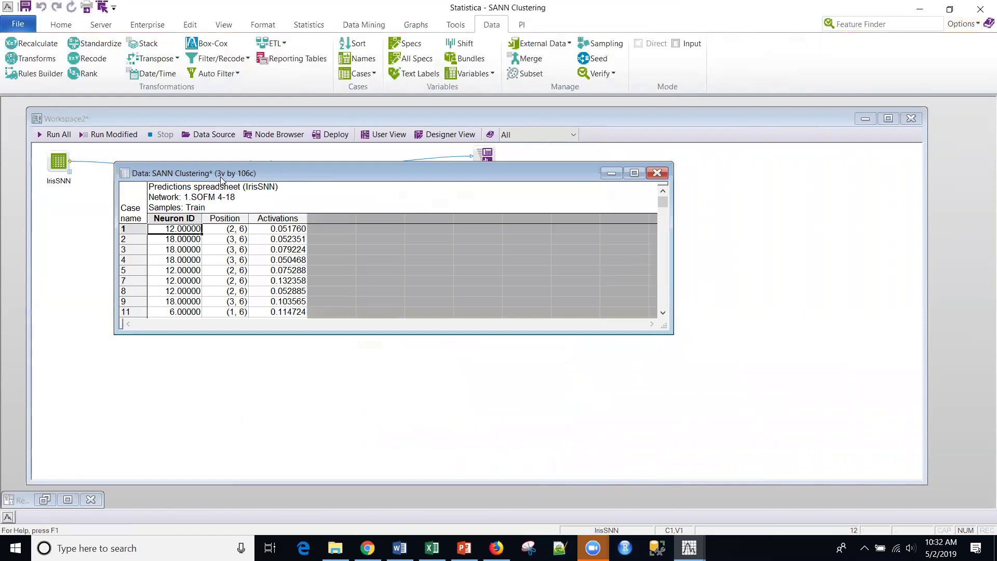
pyautogui.click(662, 175)
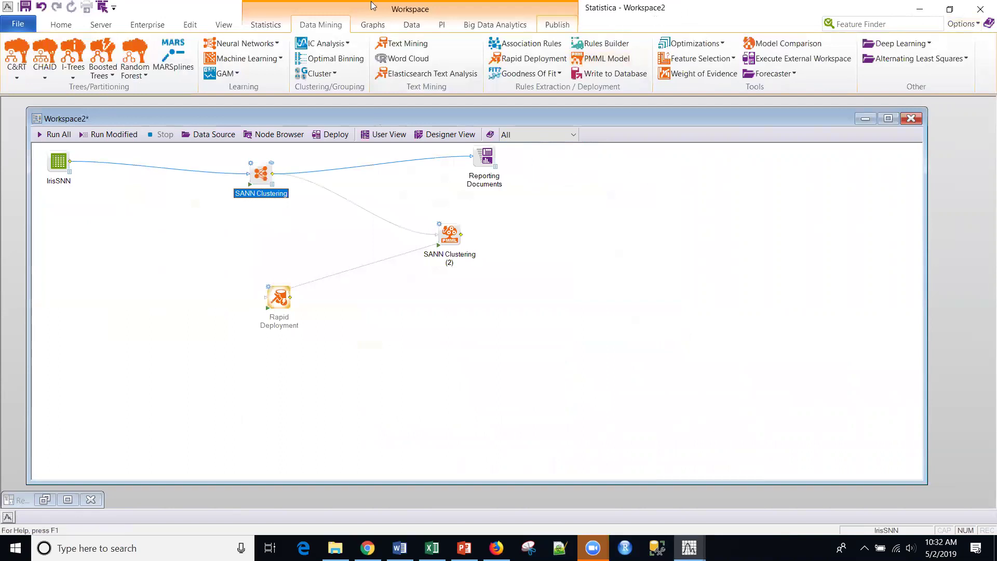
# Add a Concatenate Variables node below SANN Clustering, link IrisSNN into it, and accept its settings.
pyautogui.click(419, 26)
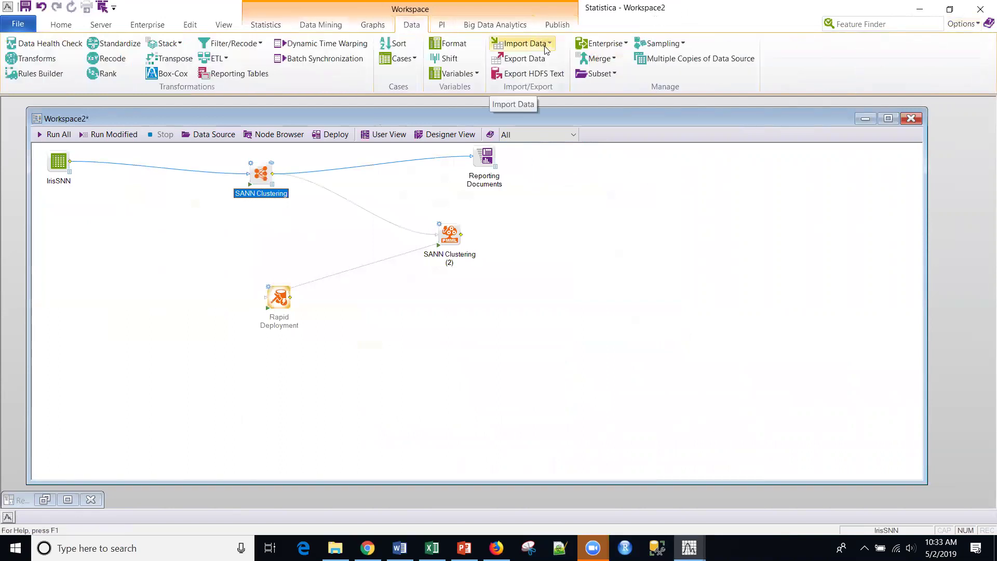
pyautogui.click(599, 58)
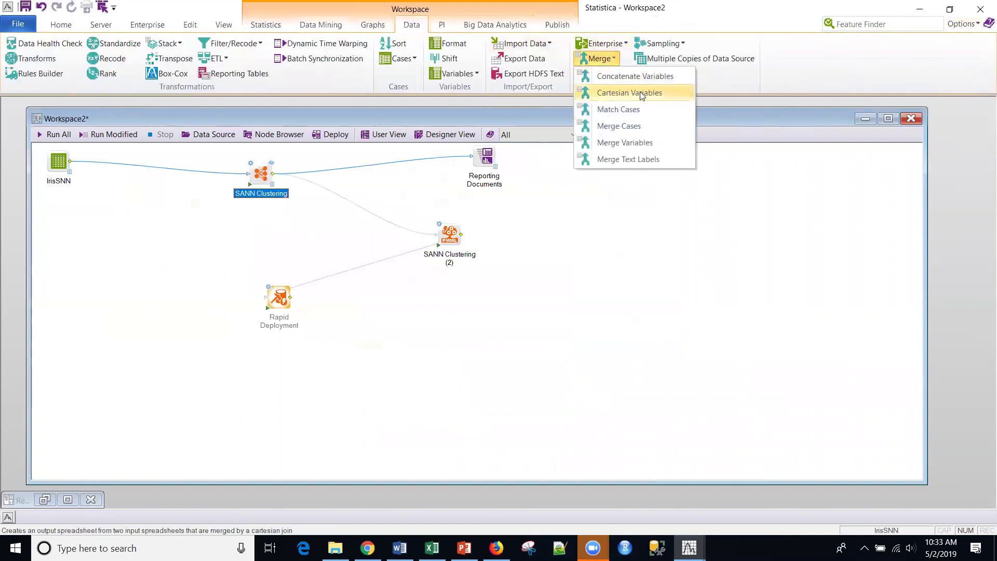
pyautogui.click(635, 75)
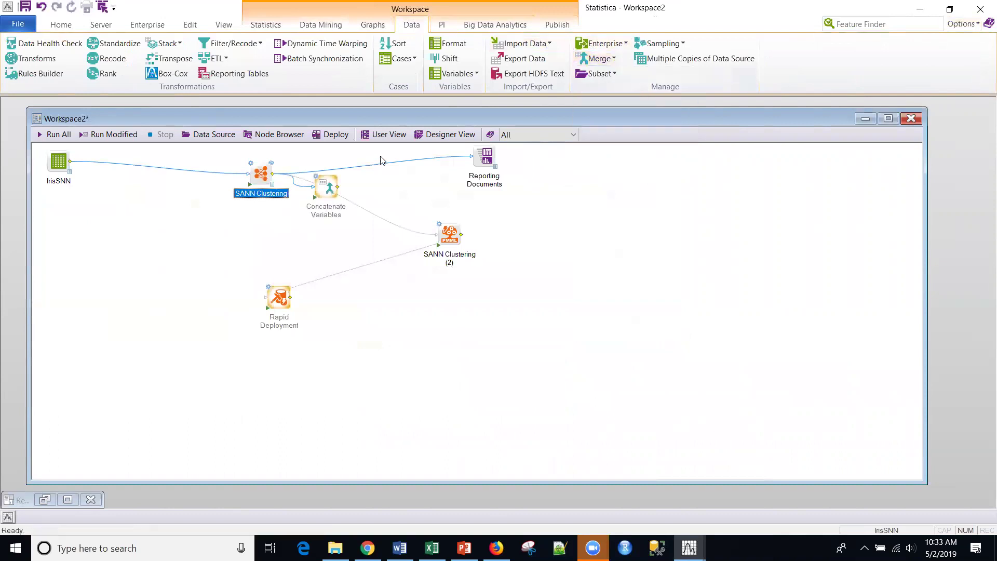
pyautogui.moveTo(328, 184); pyautogui.dragTo(257, 231)
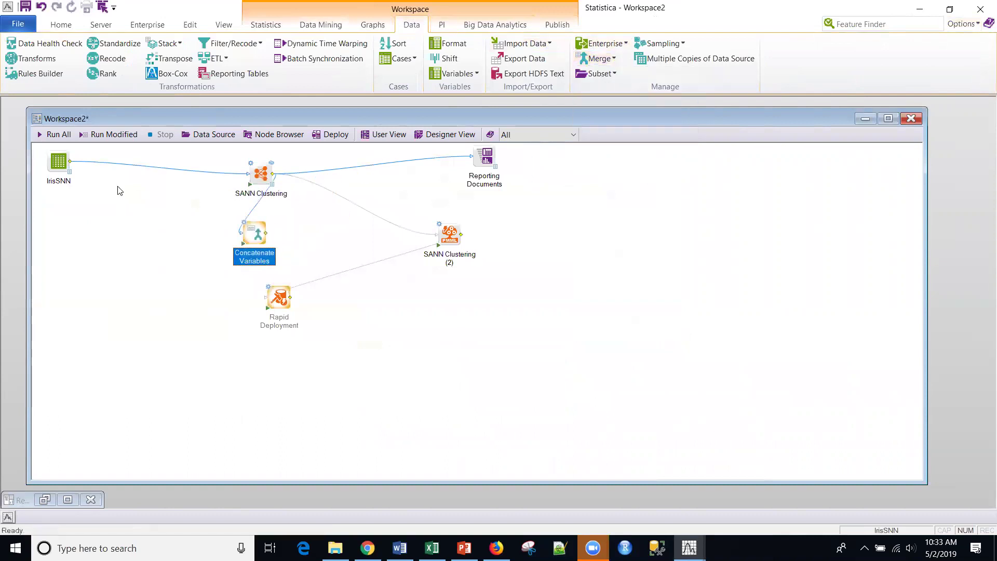
pyautogui.moveTo(75, 167); pyautogui.dragTo(262, 241)
pyautogui.doubleClick(262, 242)
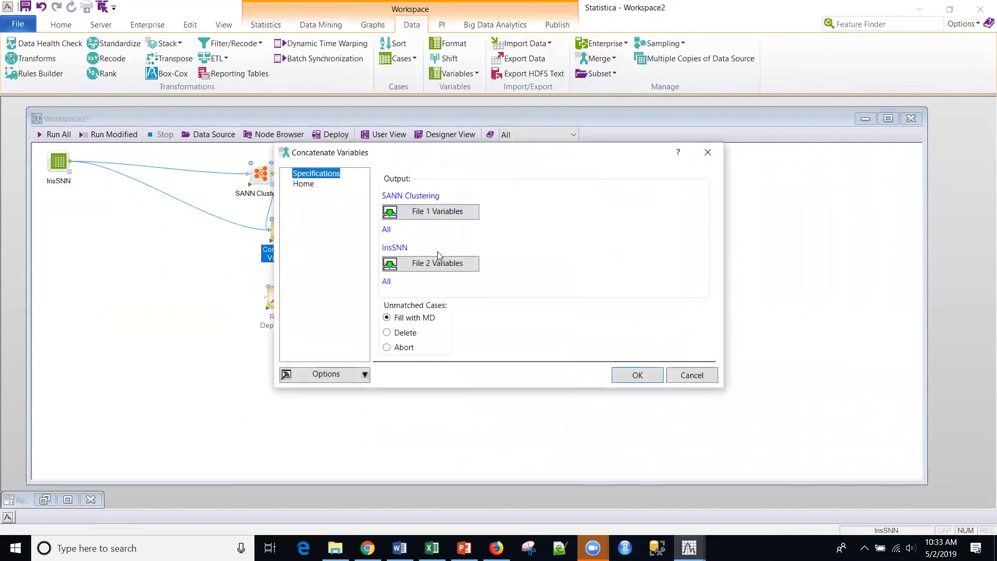
pyautogui.click(637, 375)
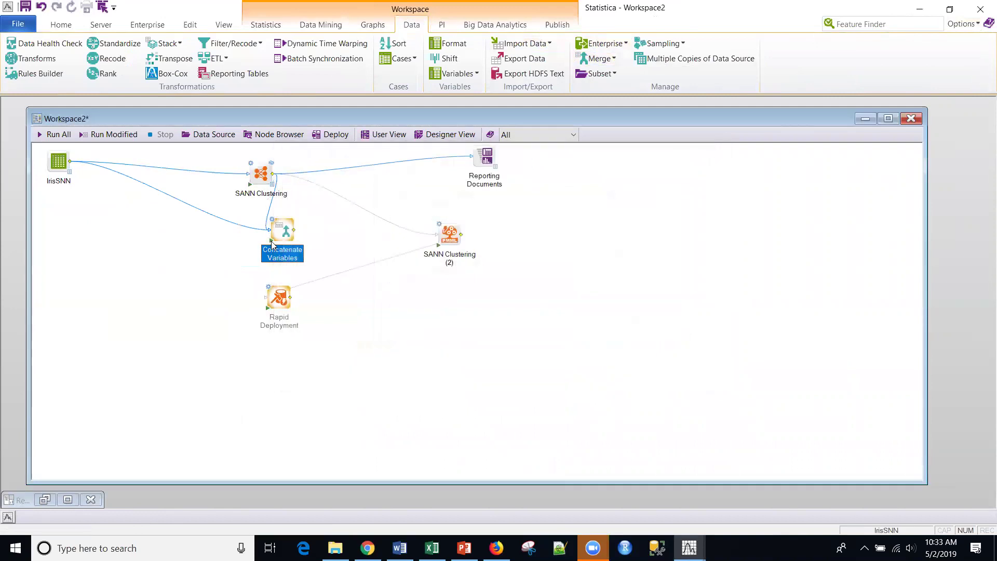
# Open the enlarged Concatenate Variables spreadsheet and sort it ascending by Position.
pyautogui.doubleClick(295, 241)
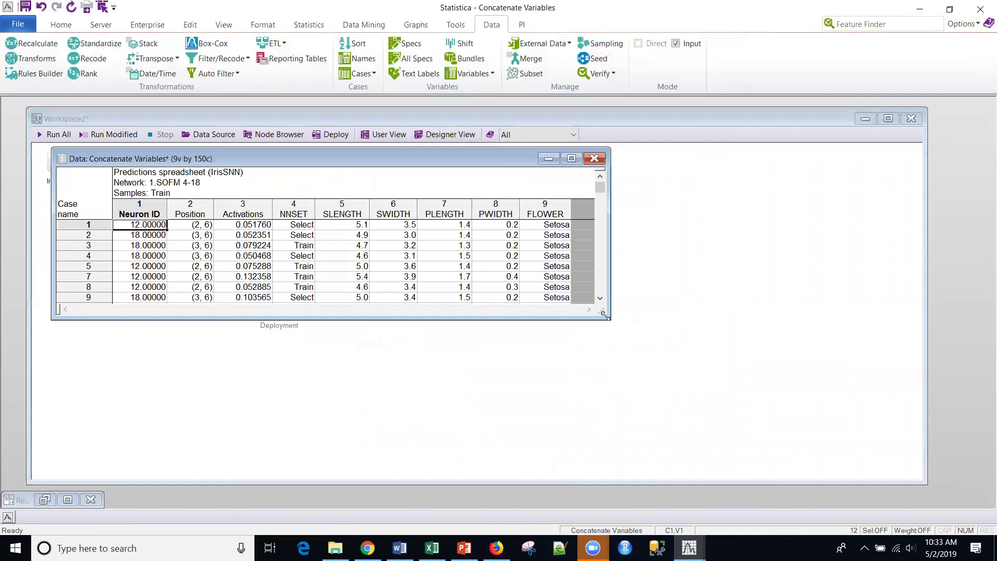
pyautogui.moveTo(603, 316); pyautogui.dragTo(777, 461)
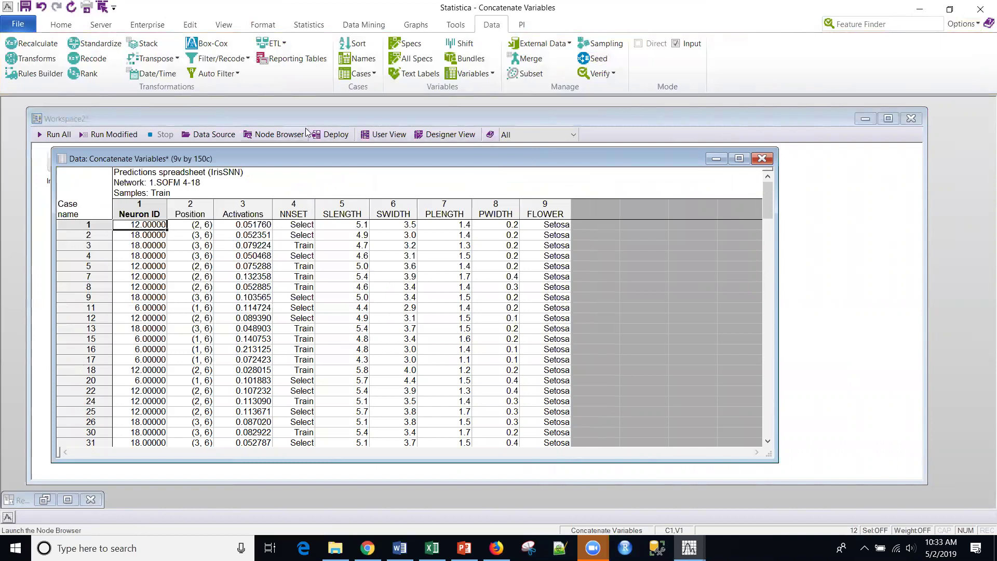
pyautogui.click(357, 43)
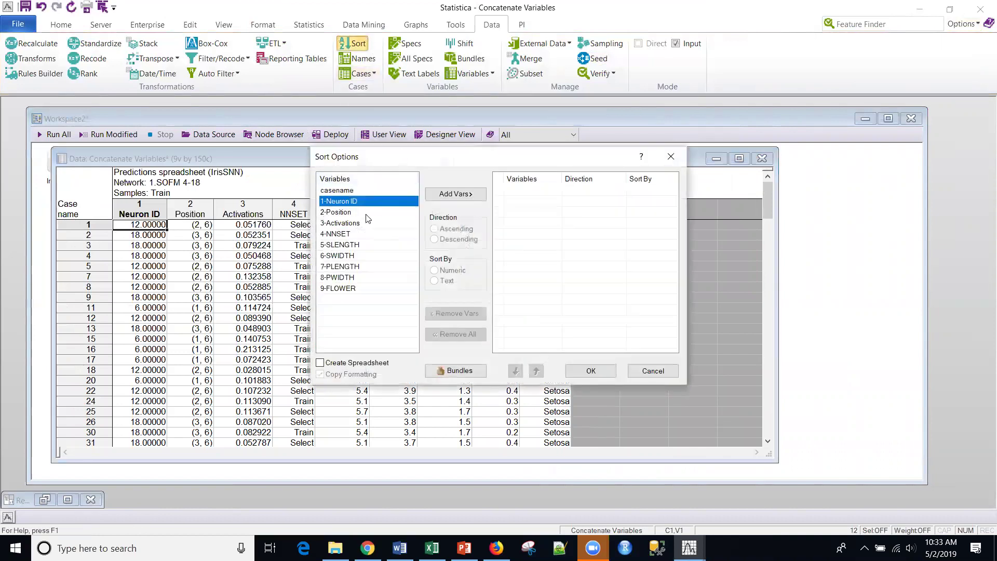
pyautogui.click(343, 212)
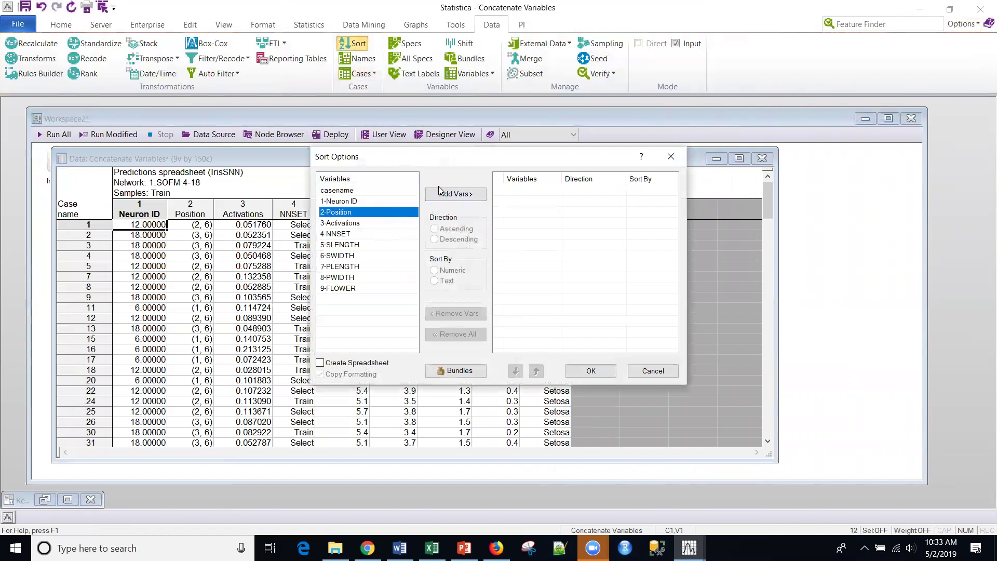
pyautogui.click(455, 194)
pyautogui.click(597, 370)
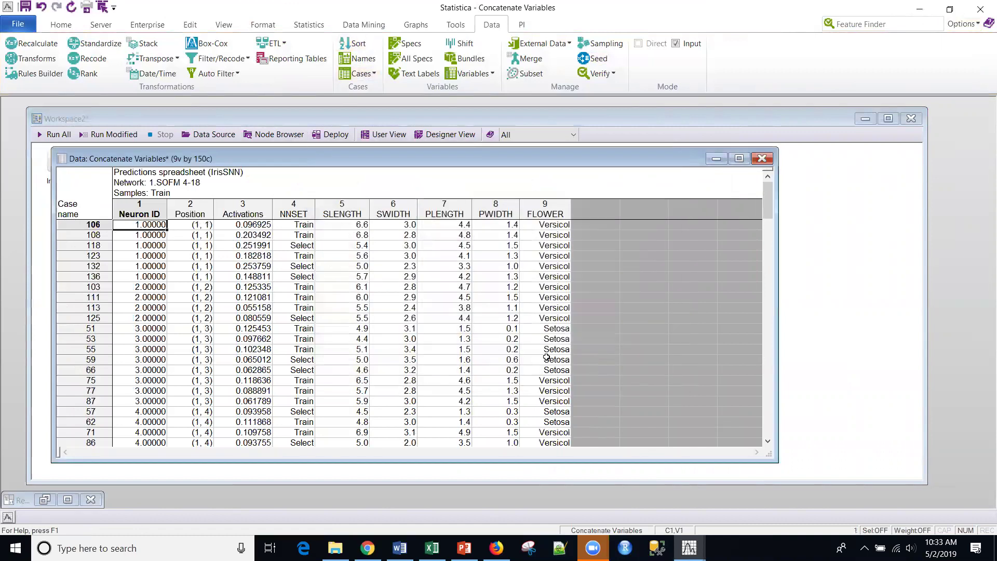
# Check the sorted Position, neuron ID and activation values, then reposition the spreadsheet window.
pyautogui.click(180, 244)
pyautogui.scroll(-1, 208, 301)
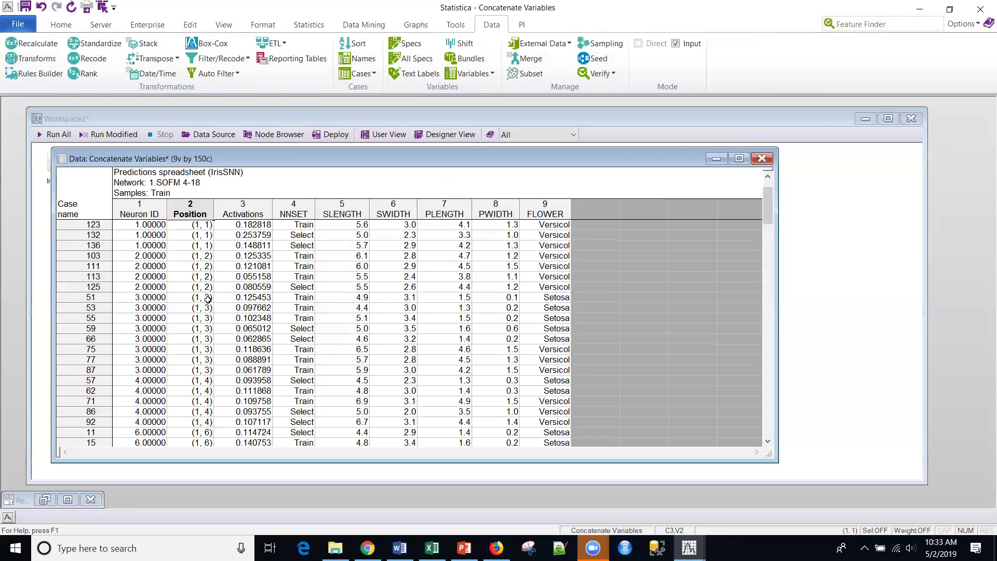
pyautogui.click(208, 300)
pyautogui.click(182, 336)
pyautogui.click(156, 347)
pyautogui.click(217, 352)
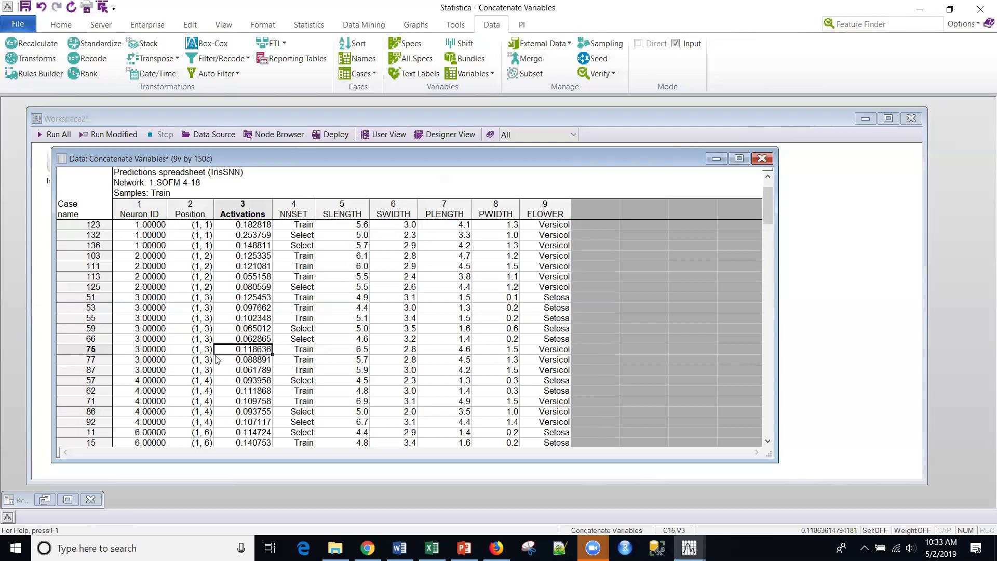
pyautogui.click(190, 371)
pyautogui.scroll(-2, 213, 379)
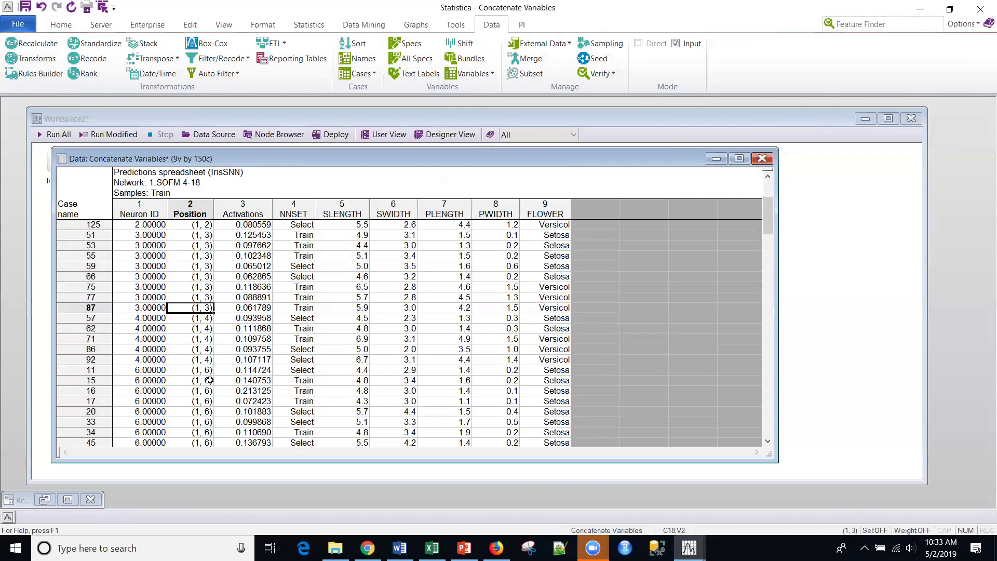
pyautogui.scroll(3, 209, 380)
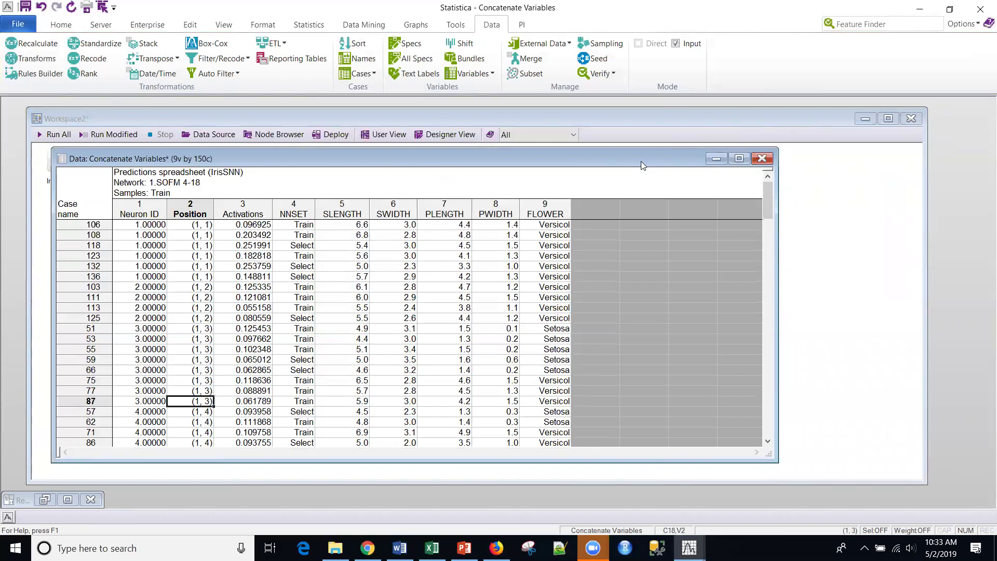
pyautogui.moveTo(592, 154); pyautogui.dragTo(663, 136)
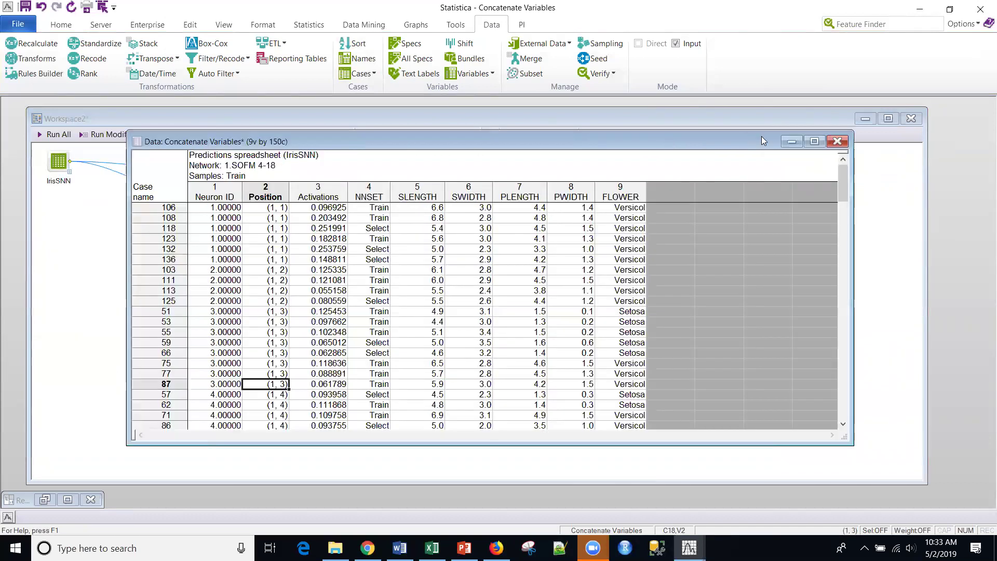
# Minimize, restore, and then close the Concatenate Variables spreadsheet.
pyautogui.click(790, 143)
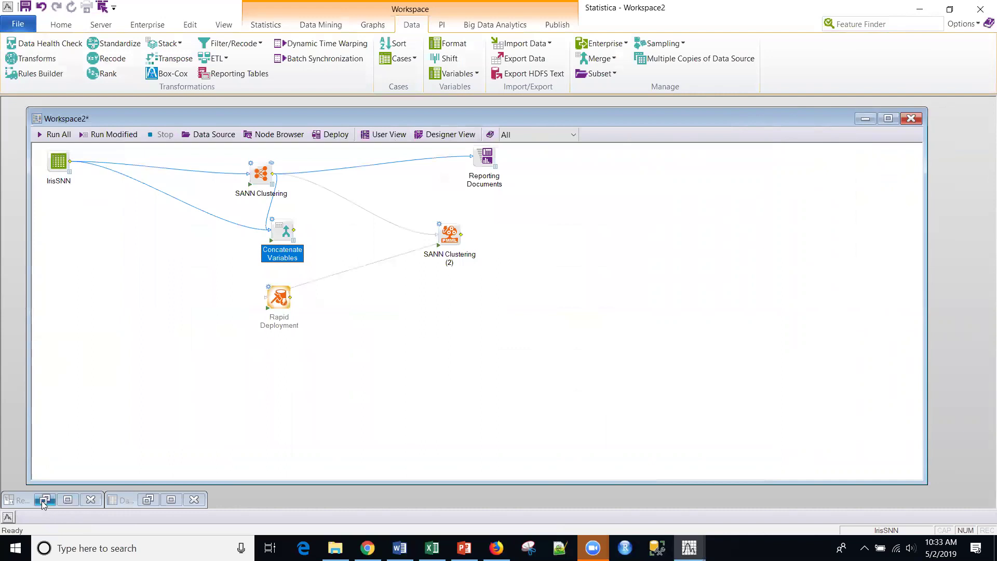
pyautogui.click(148, 500)
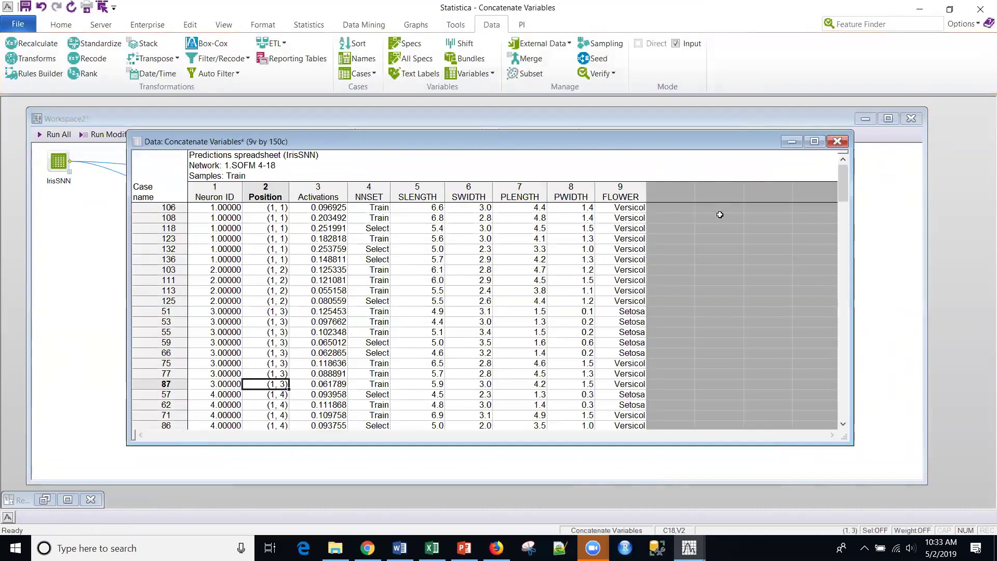
pyautogui.click(838, 141)
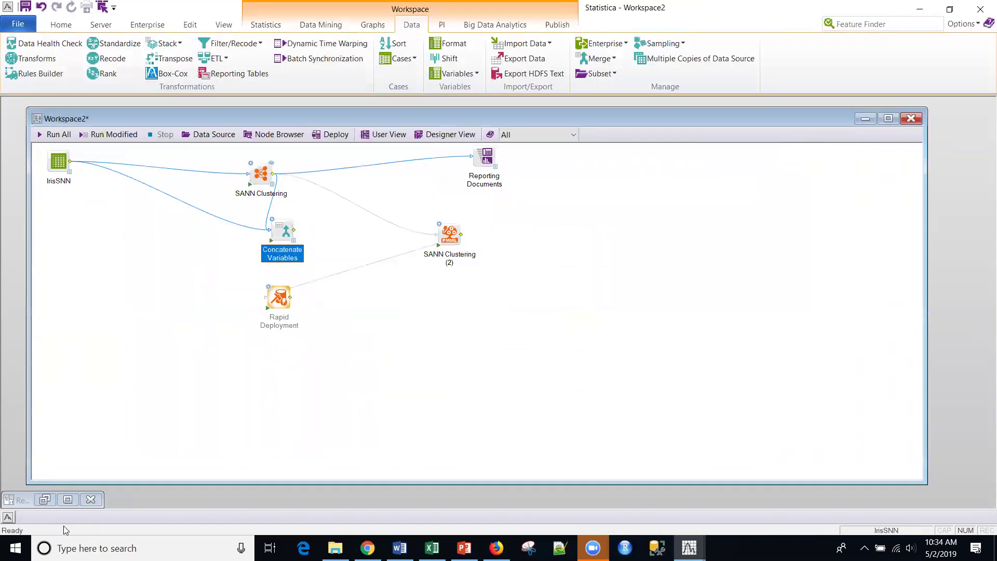
# Open the IrisSNN source data spreadsheet, enlarged and moved right.
pyautogui.doubleClick(69, 169)
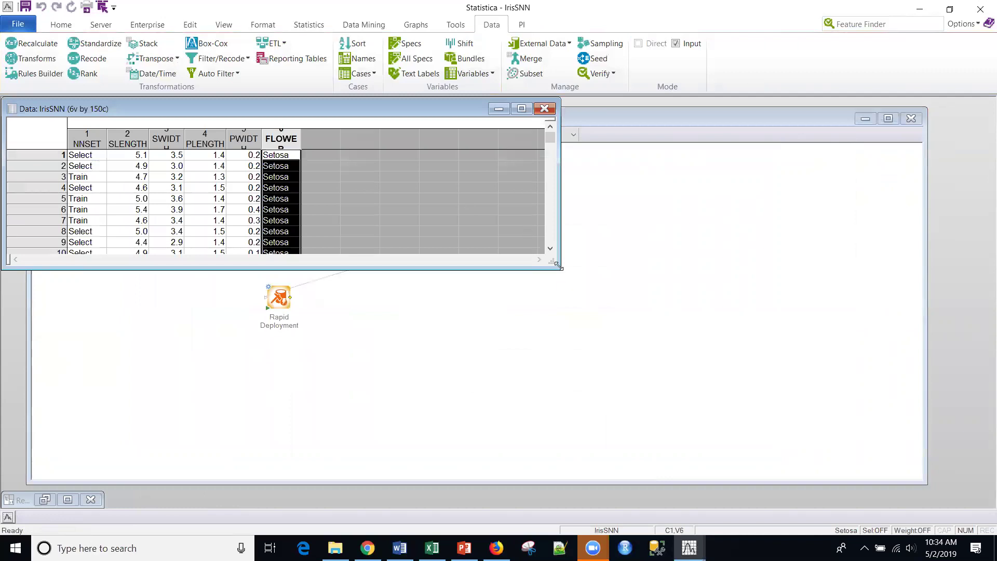
pyautogui.moveTo(556, 266); pyautogui.dragTo(814, 466)
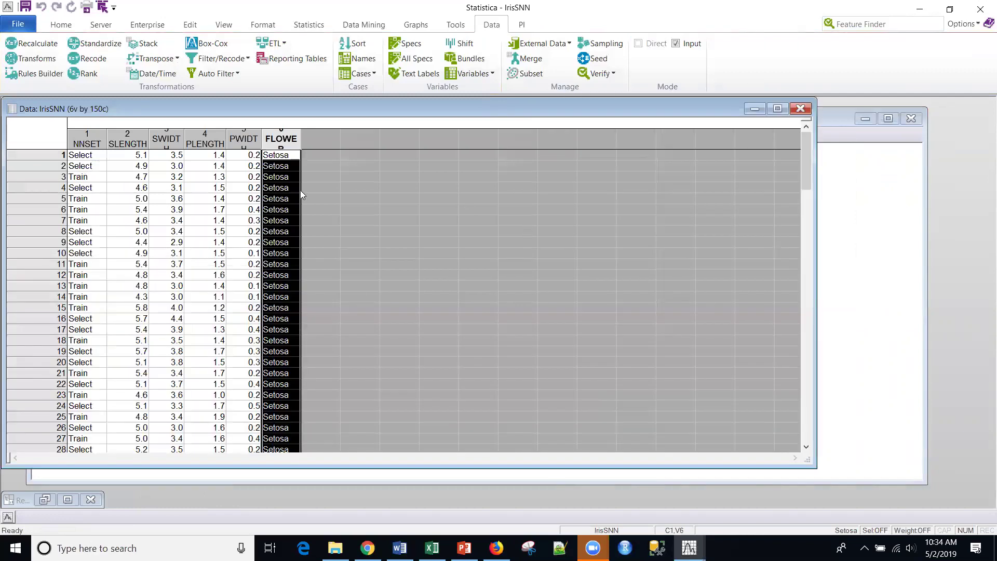
pyautogui.moveTo(289, 109); pyautogui.dragTo(371, 110)
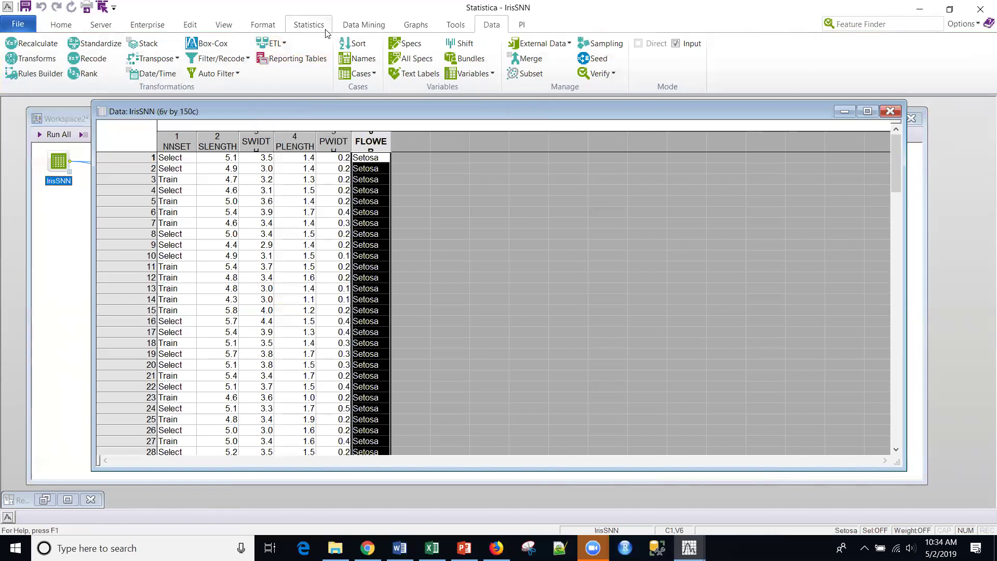
pyautogui.click(363, 25)
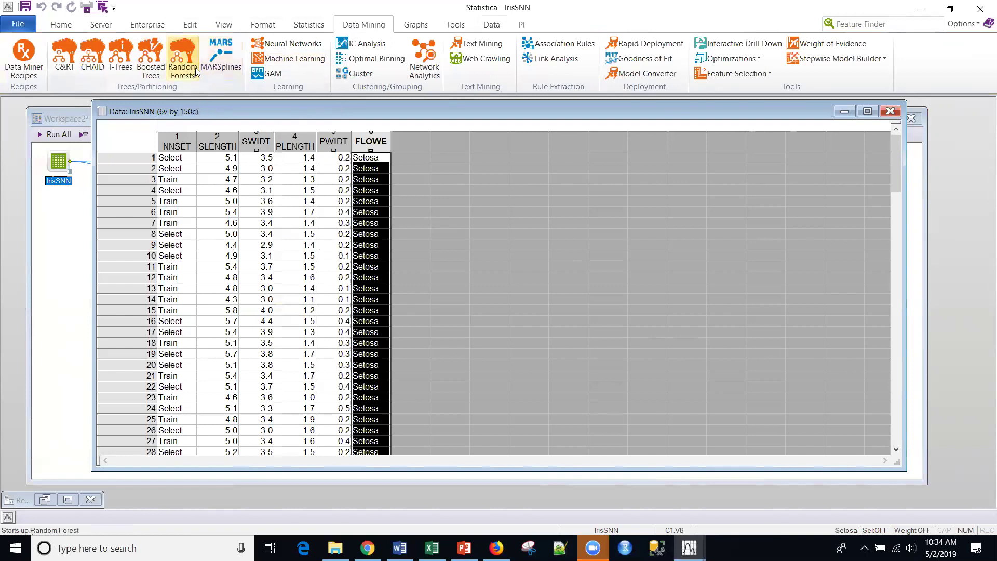
# Start a Machine Learning cluster analysis with SLENGTH through PWIDTH as continuous inputs.
pyautogui.click(278, 56)
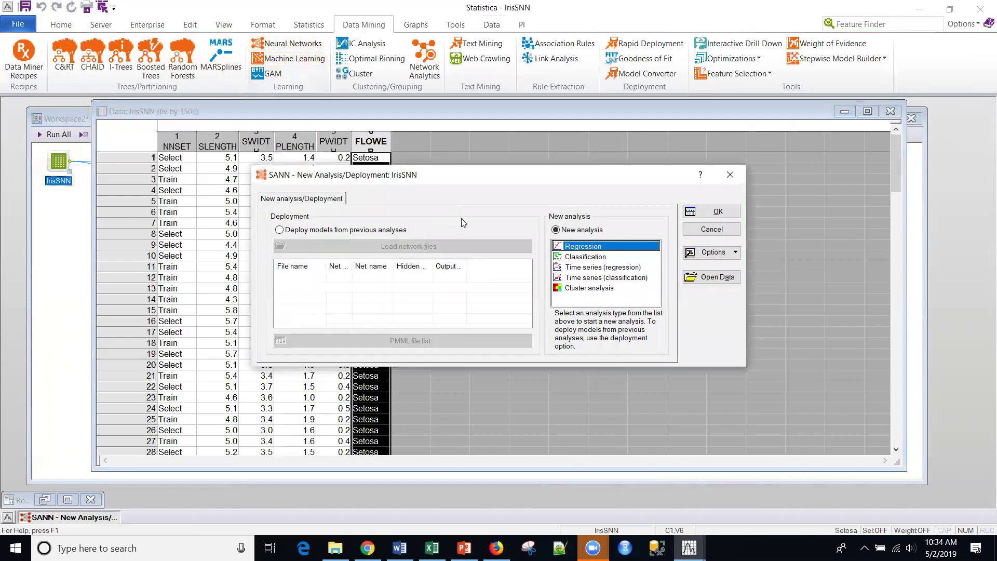
pyautogui.click(578, 290)
pyautogui.click(718, 212)
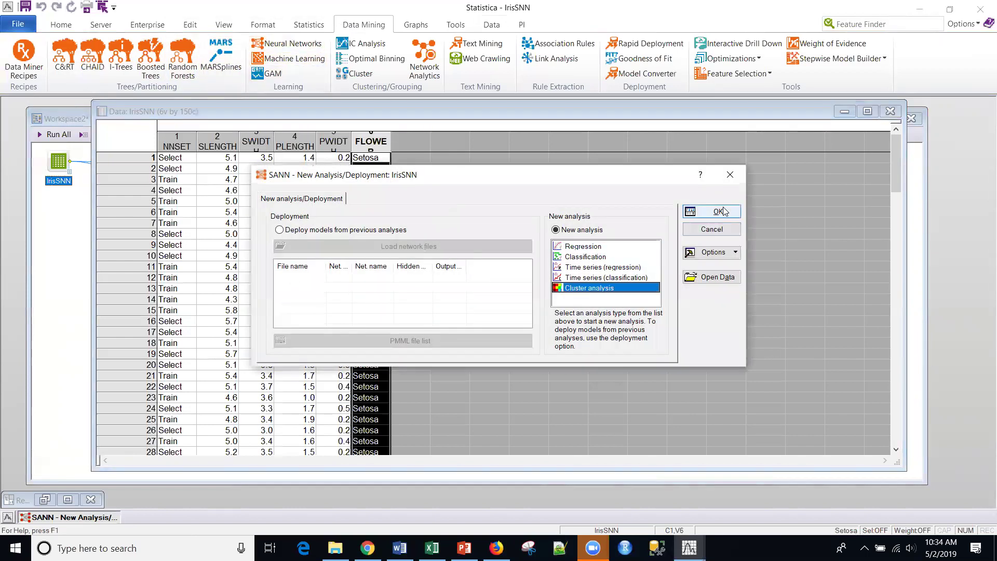
pyautogui.click(420, 194)
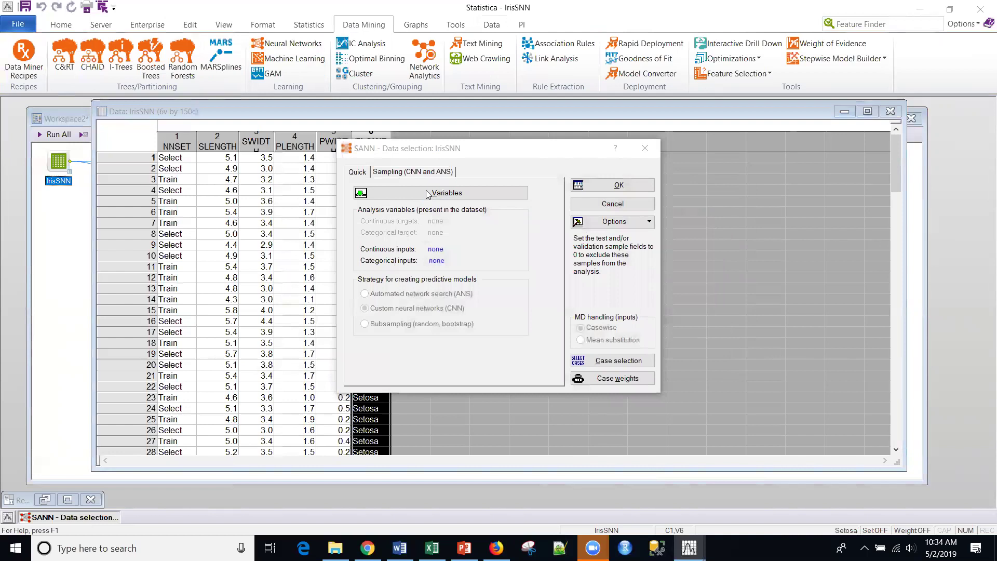
pyautogui.moveTo(356, 197); pyautogui.dragTo(362, 222)
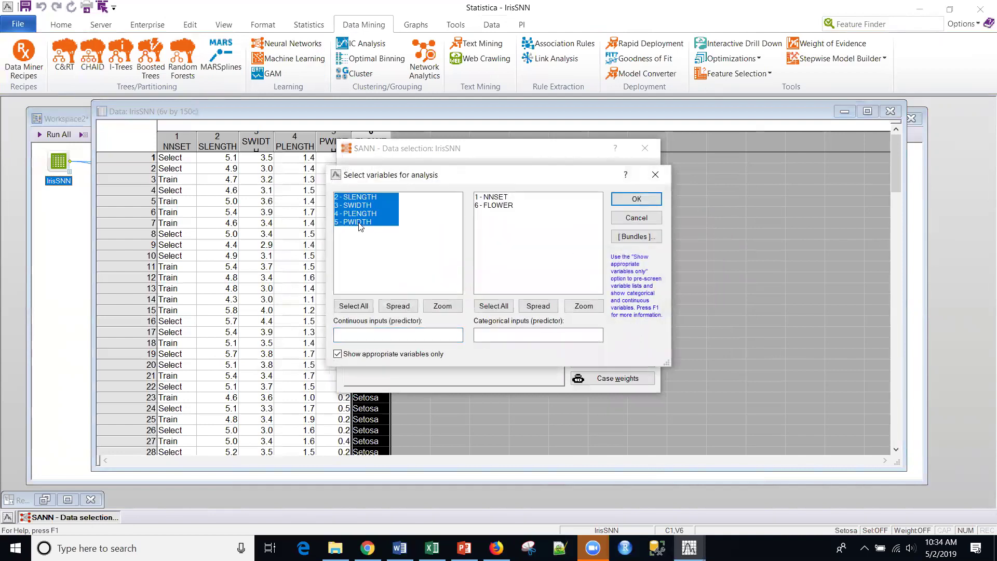
pyautogui.click(622, 202)
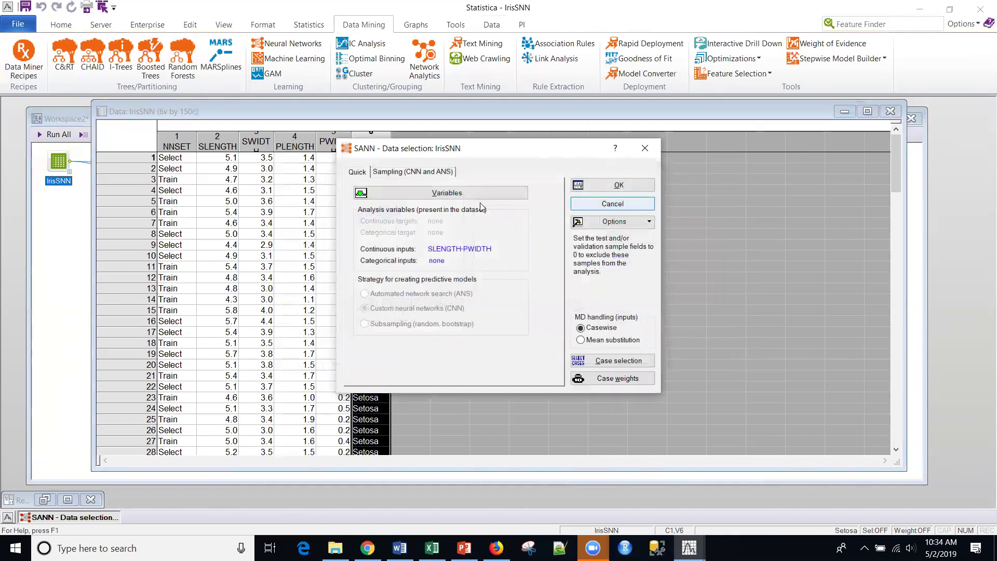
pyautogui.click(626, 185)
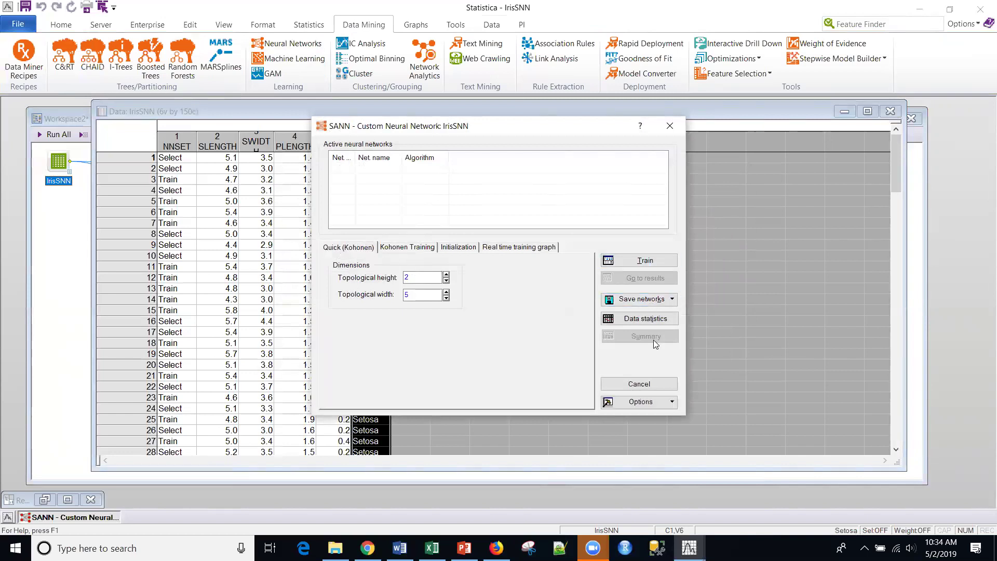
# Review the sampling settings and Kohonen training parameters, then train the network.
pyautogui.click(644, 384)
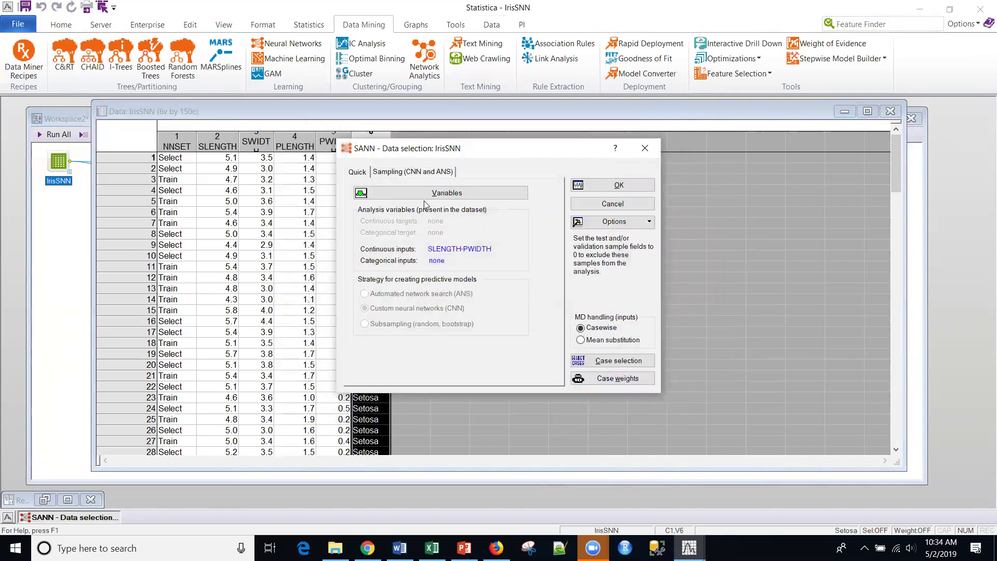
pyautogui.click(409, 174)
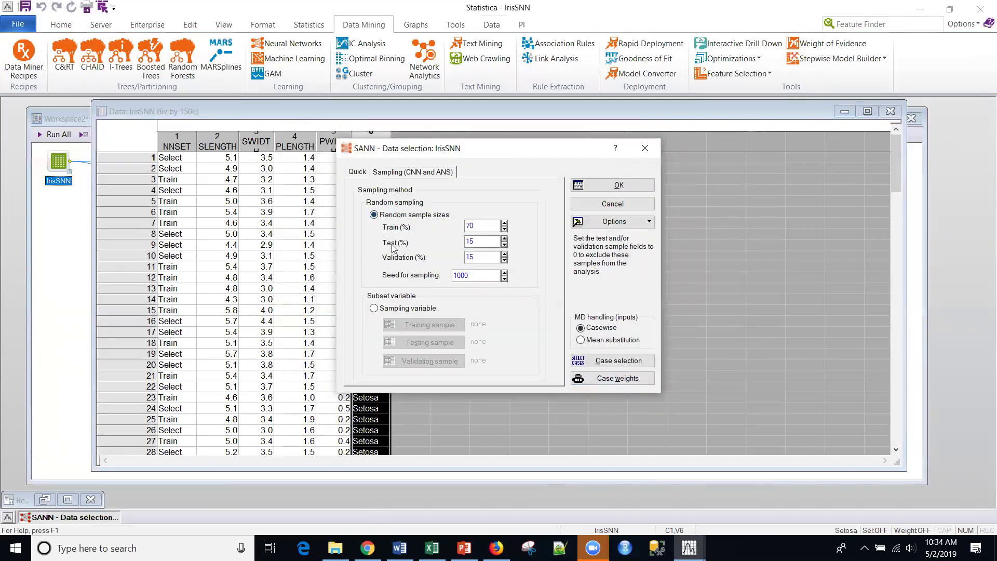
pyautogui.click(358, 173)
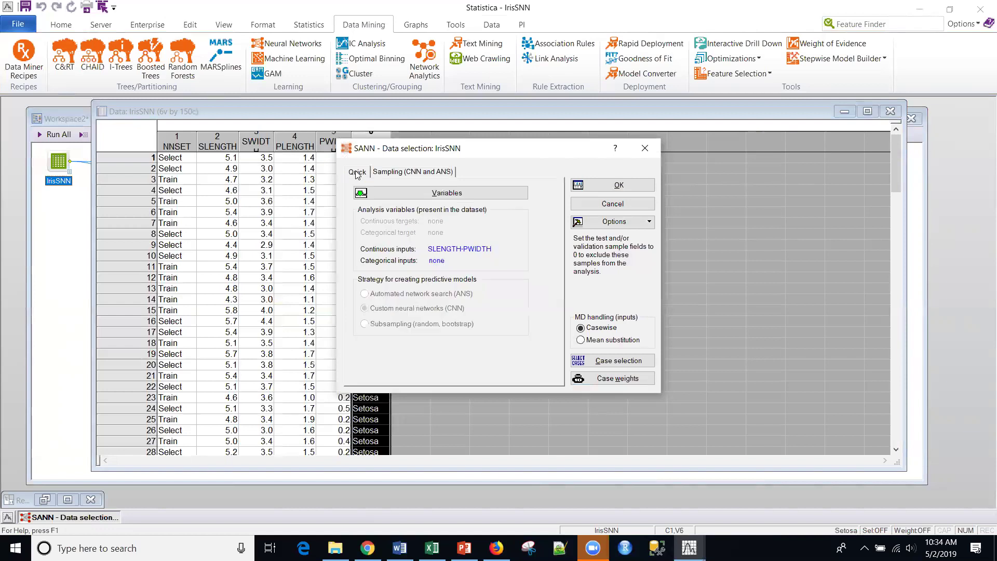
pyautogui.click(619, 186)
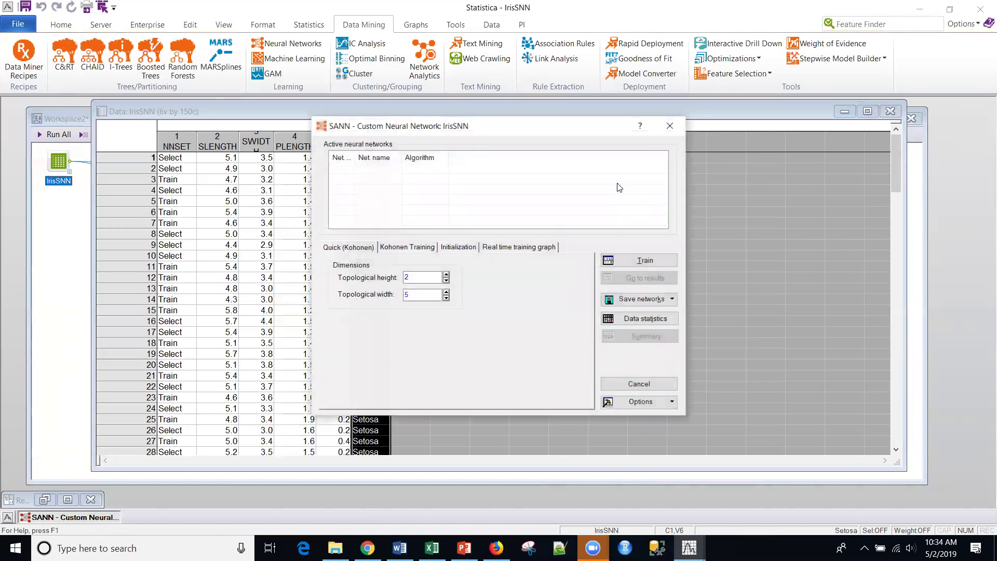
pyautogui.click(415, 248)
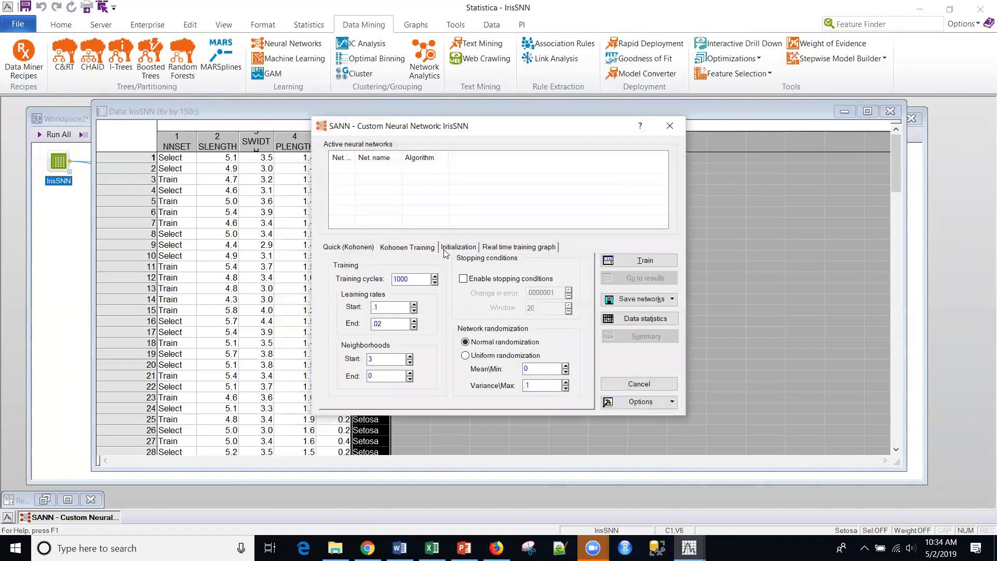
pyautogui.click(650, 261)
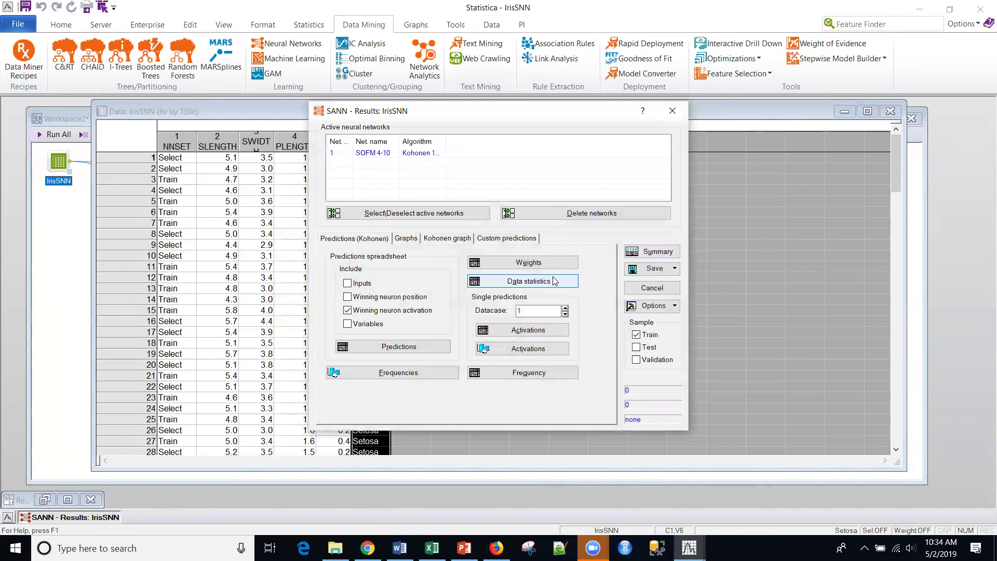
pyautogui.click(450, 241)
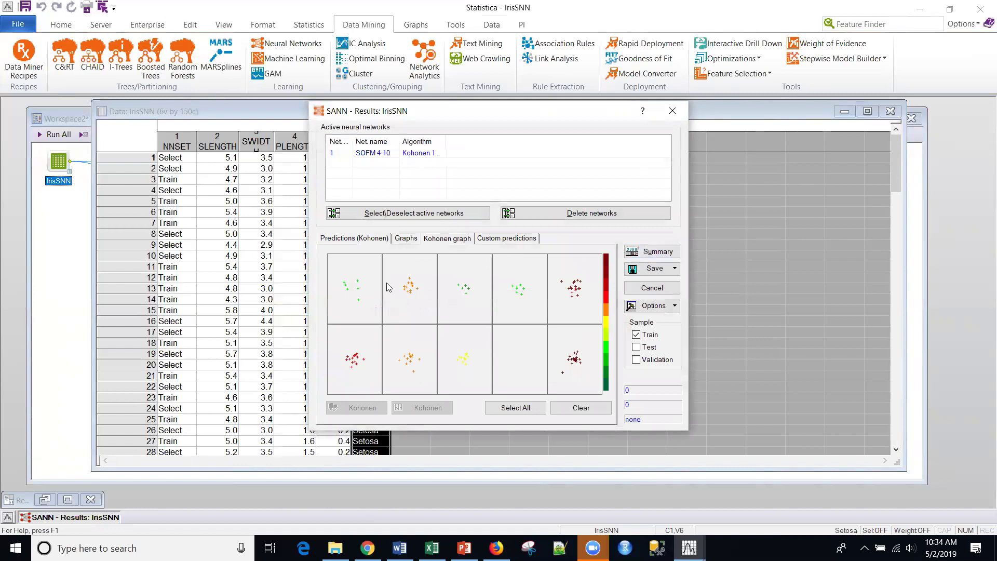
pyautogui.moveTo(361, 303)
pyautogui.click(356, 240)
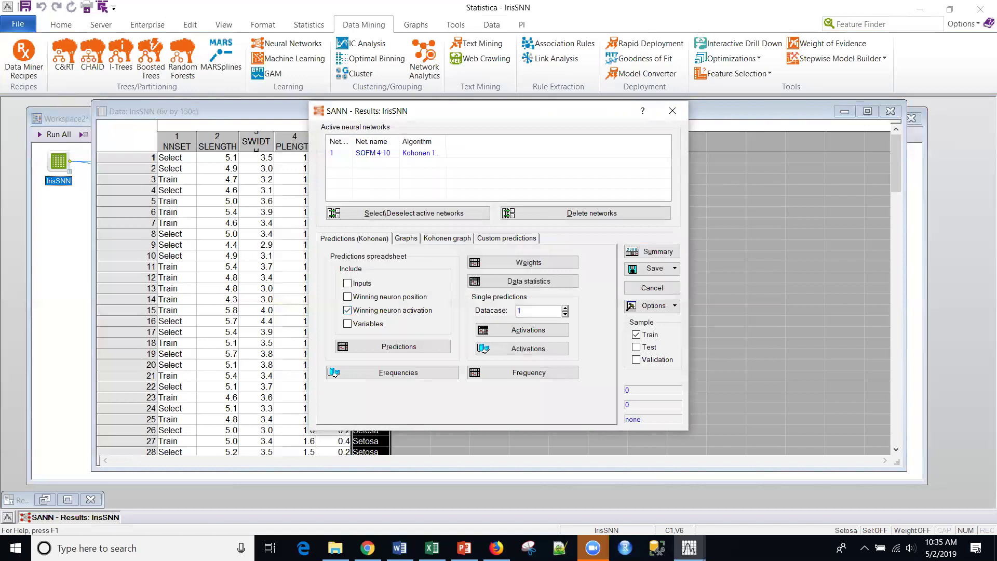
# Set the Kohonen topological height to 3 and width to 6, then retrain.
pyautogui.click(653, 289)
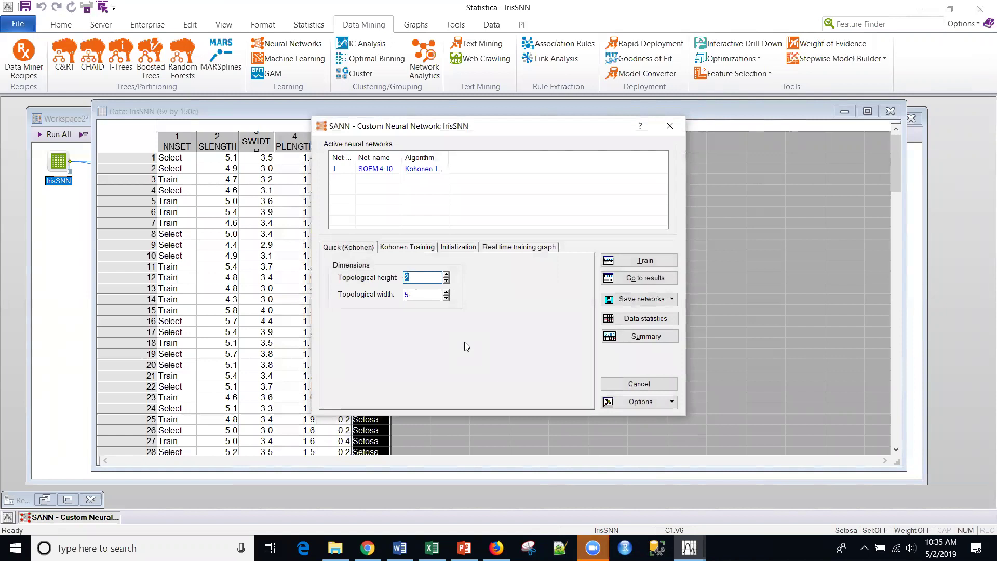
pyautogui.write('3')
pyautogui.press('Tab')
pyautogui.write('6')
pyautogui.click(637, 262)
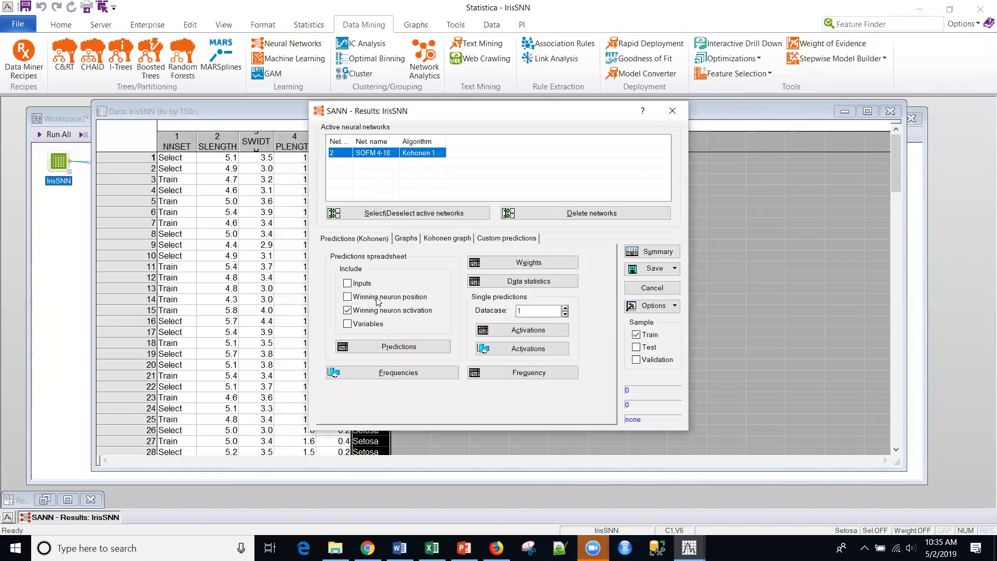
# Display the 3×6 Kohonen map of SOFM 4-18 and read cell case counts.
pyautogui.click(451, 238)
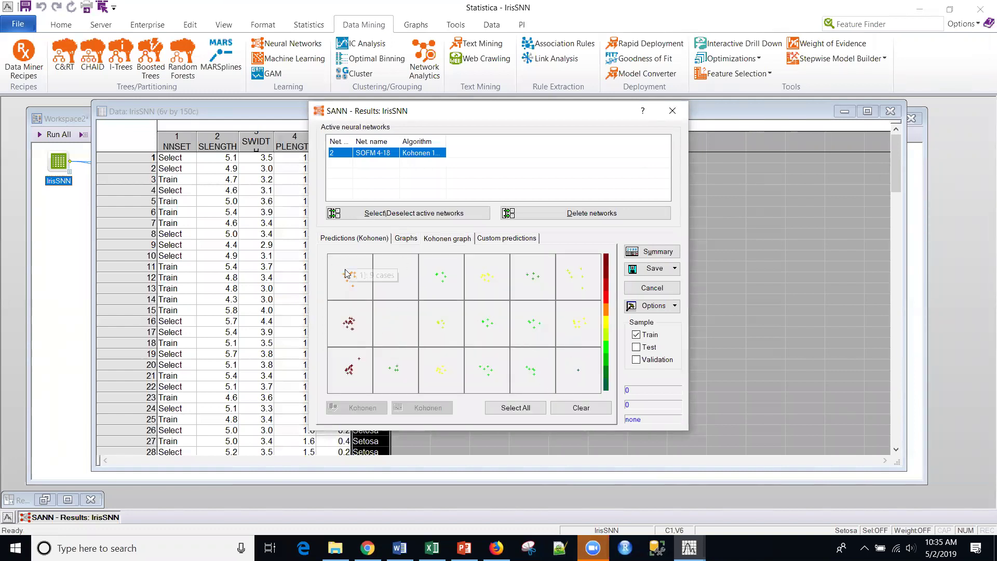
pyautogui.moveTo(344, 308)
pyautogui.moveTo(380, 338)
pyautogui.moveTo(430, 319)
pyautogui.moveTo(580, 373)
# Read a few more cell counts, then close the SANN analysis, confirming with Yes.
pyautogui.moveTo(360, 363)
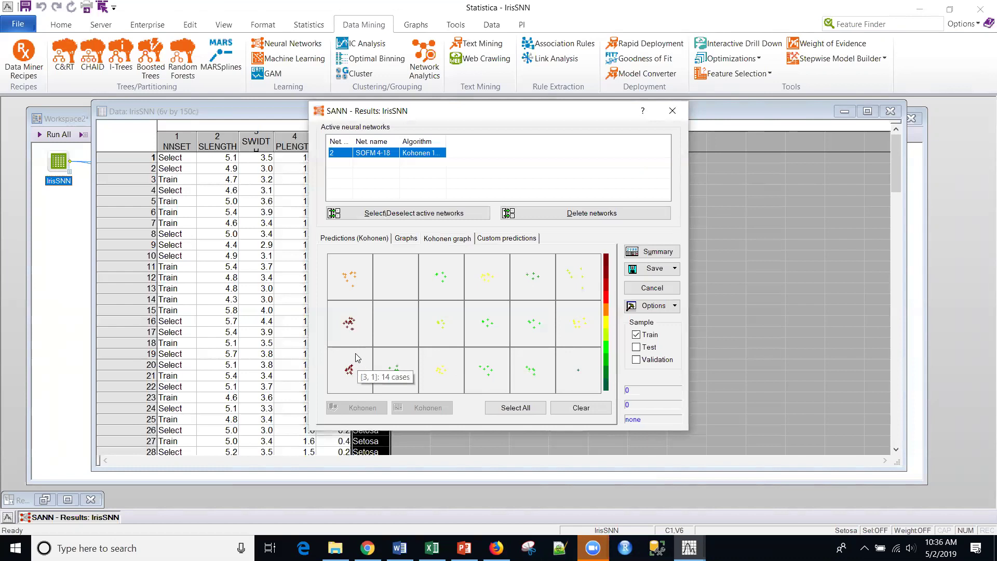
pyautogui.moveTo(551, 297)
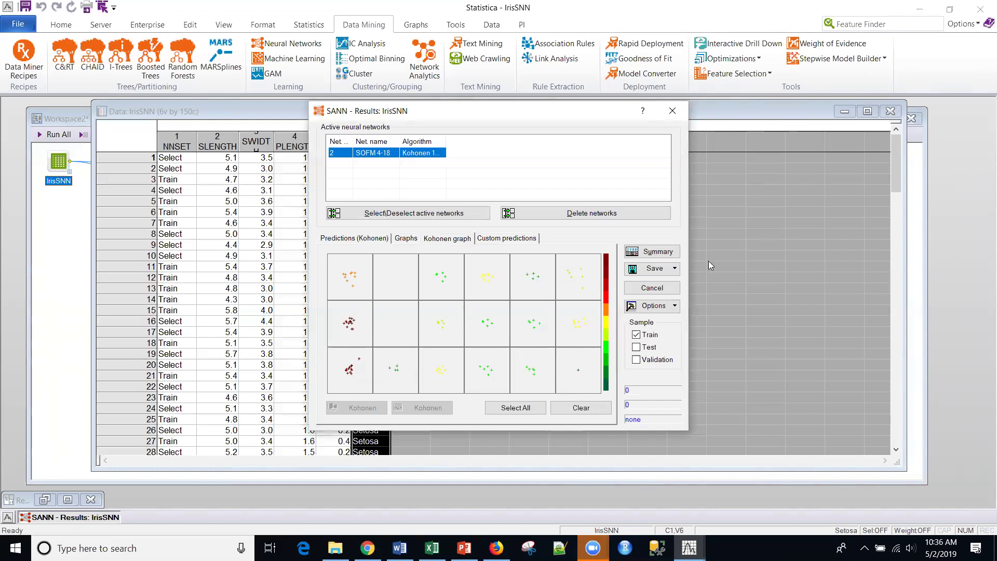
pyautogui.click(672, 110)
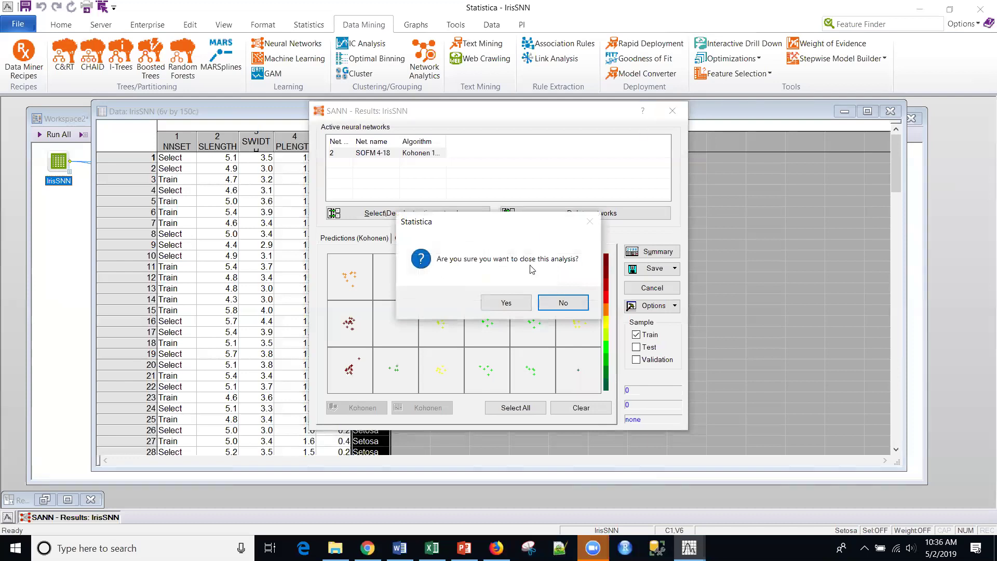
pyautogui.click(506, 304)
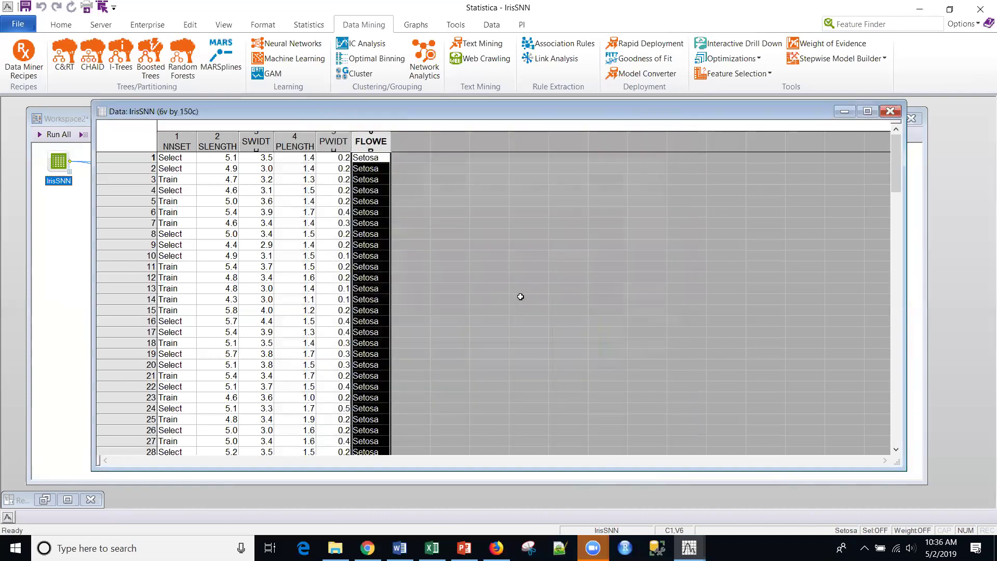